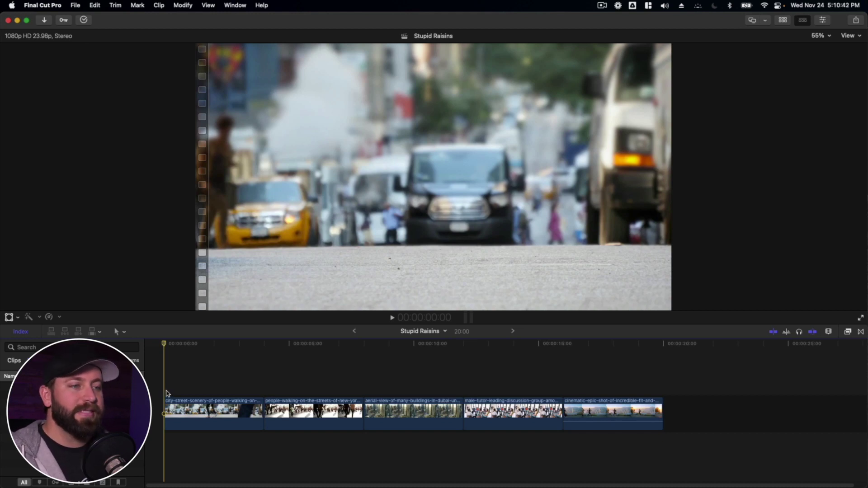
- Scrub the first clip to 3:07, where the walking legs cross, and add a marker
drag(164, 344, 253, 342)
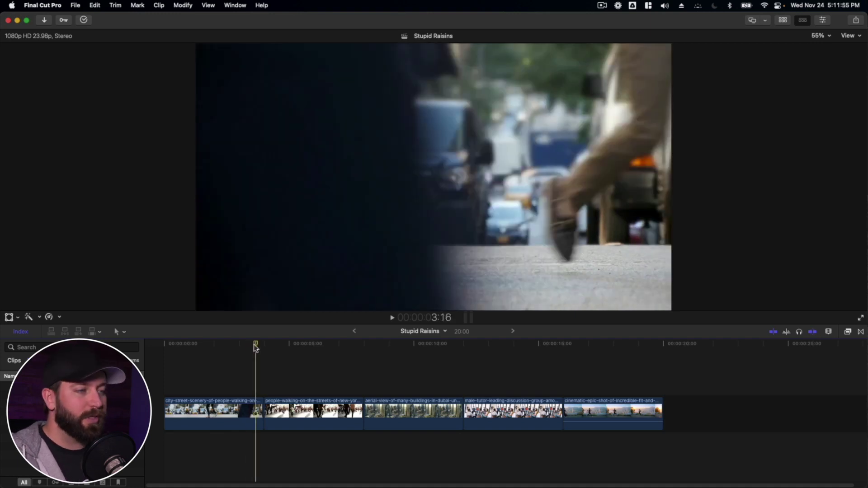
drag(256, 345, 253, 345)
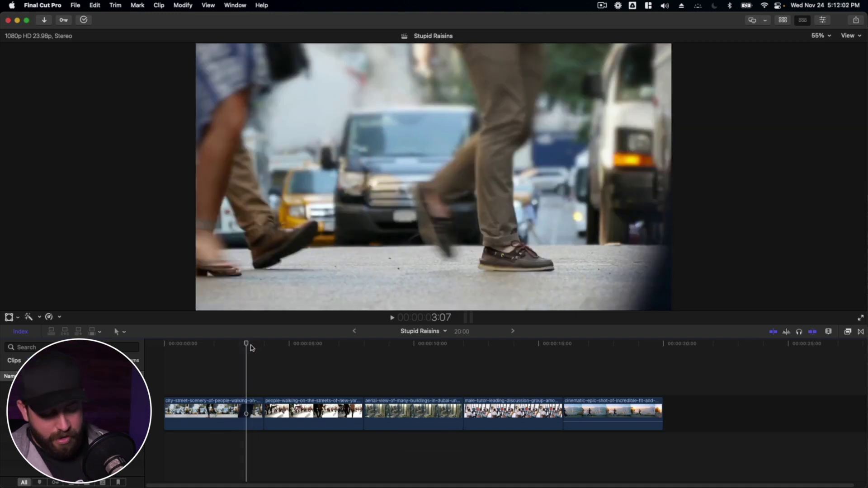
key(m)
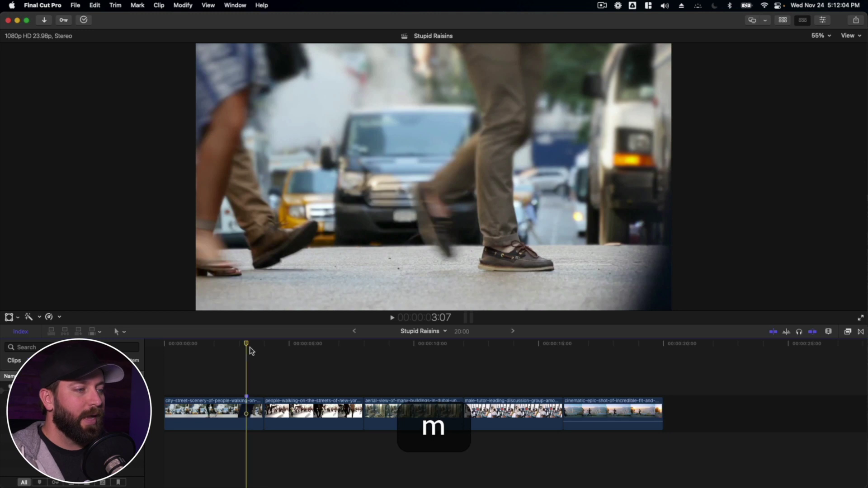
- Lift the first street clip out of the storyline and trim the gap so the next clip starts at 3:07
right_click(249, 402)
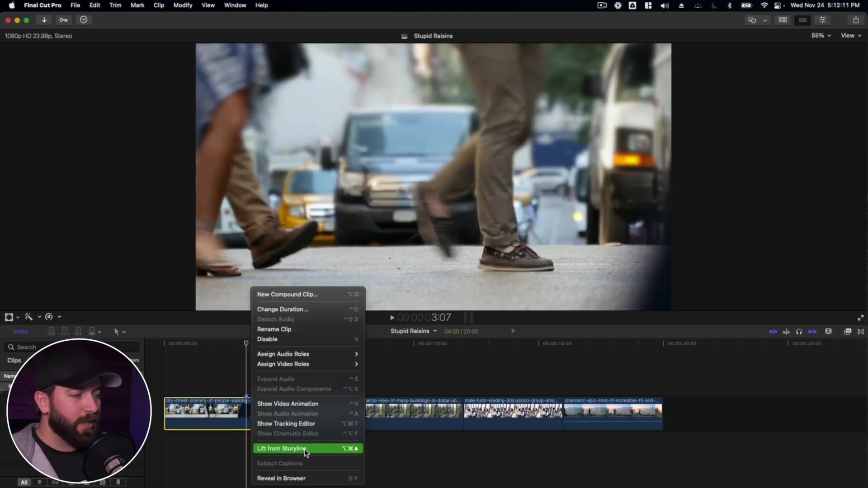
click(304, 449)
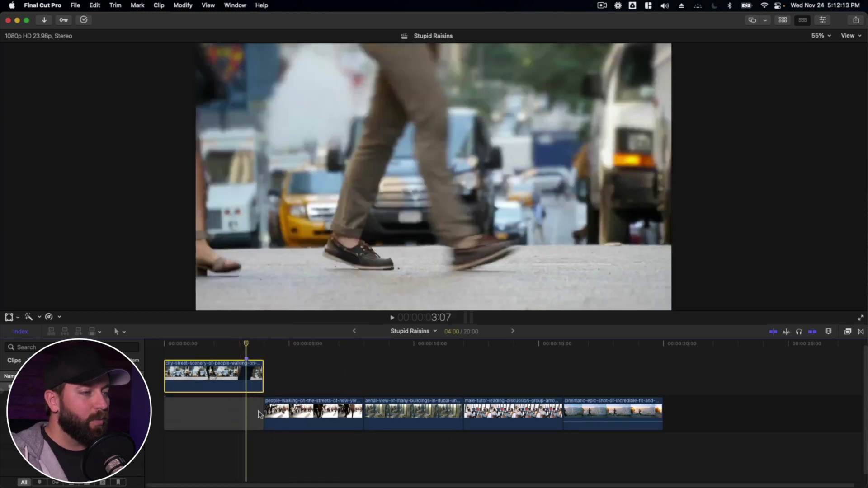
key(l)
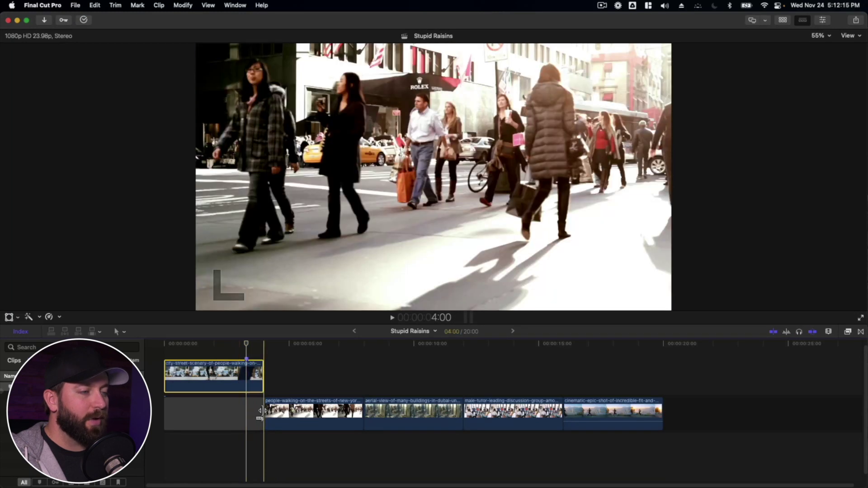
drag(261, 409, 248, 411)
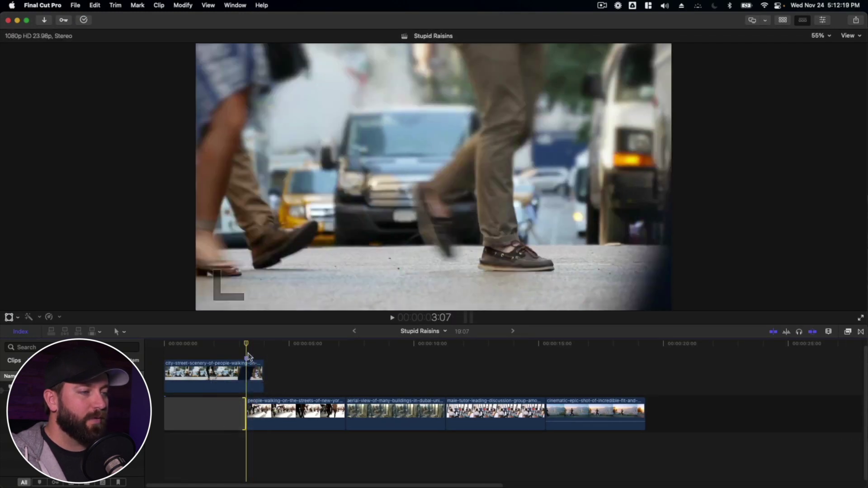
- Apply the Draw Mask effect from the Masks category to the lifted street clip
click(249, 377)
click(848, 333)
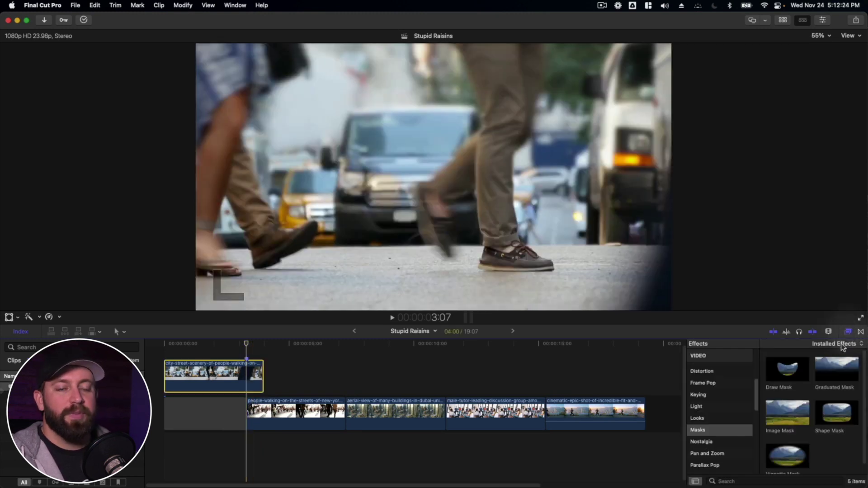
mouse_move(795, 381)
mouse_down()
mouse_move(509, 406)
mouse_move(295, 403)
mouse_move(242, 394)
mouse_move(254, 388)
mouse_up()
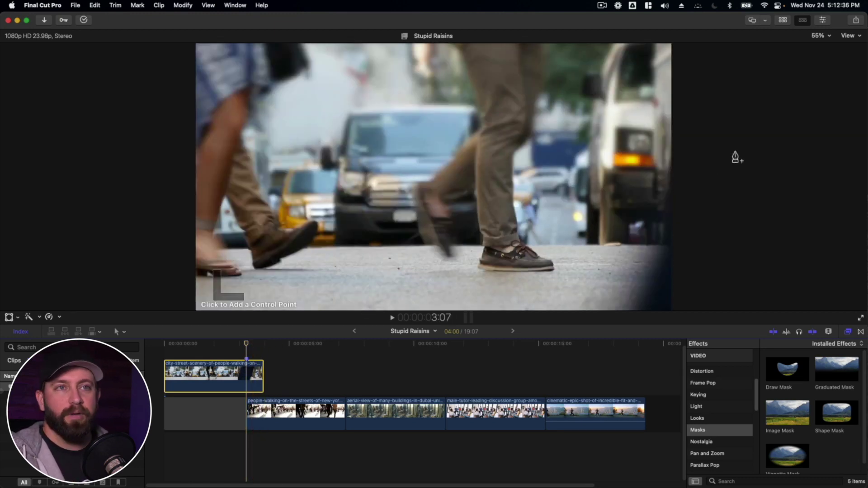
- Show the Draw Mask settings in the Inspector and set the viewer zoom to 25%
click(821, 21)
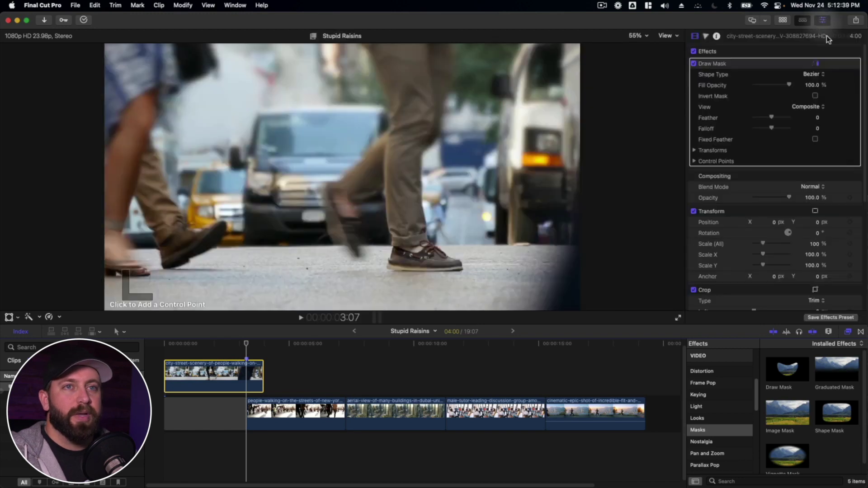
click(636, 36)
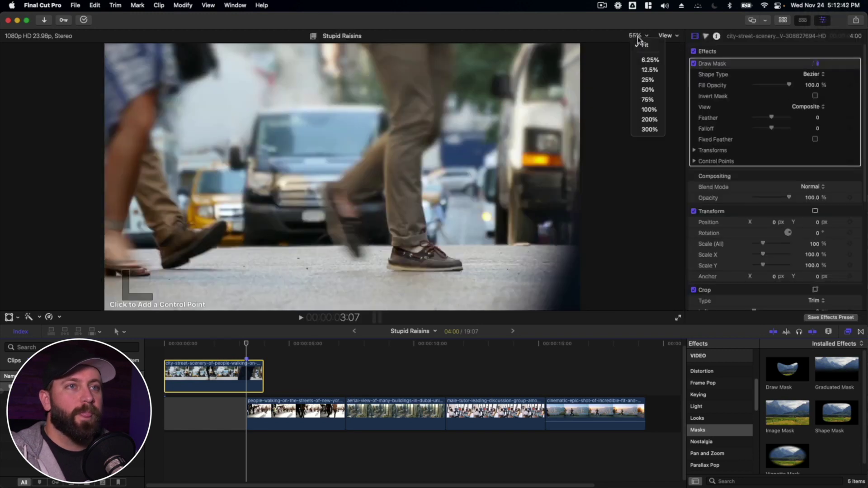
click(647, 80)
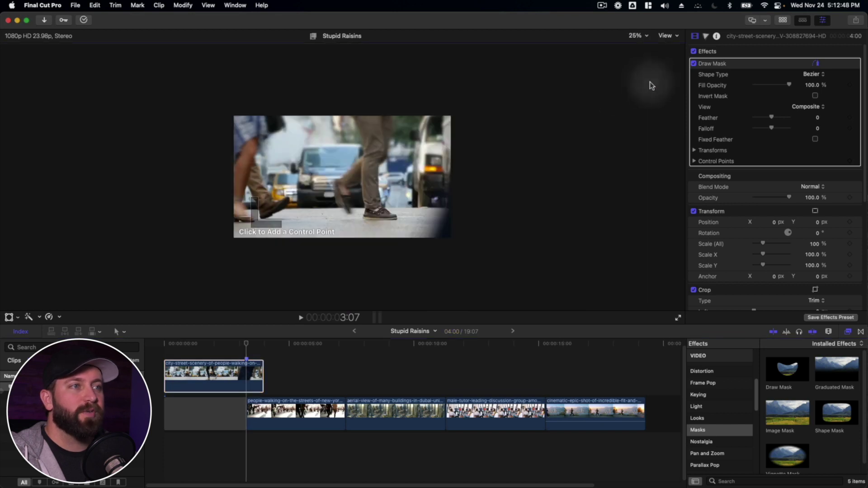
- Draw a closed four-point mask along the frame's right edge and turn on Invert Mask
click(476, 112)
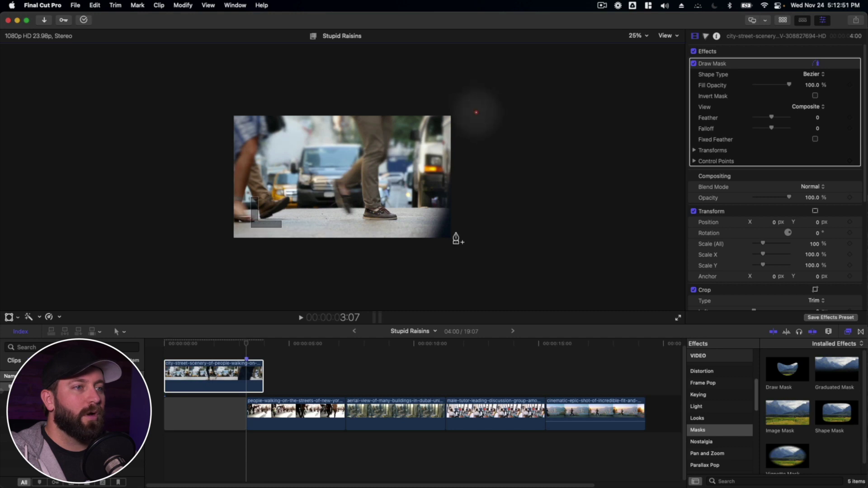
click(451, 245)
click(511, 266)
click(545, 122)
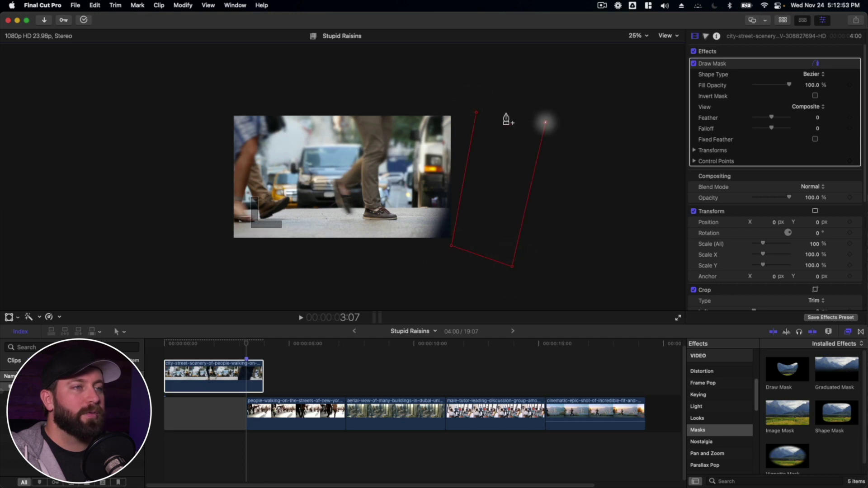
click(476, 112)
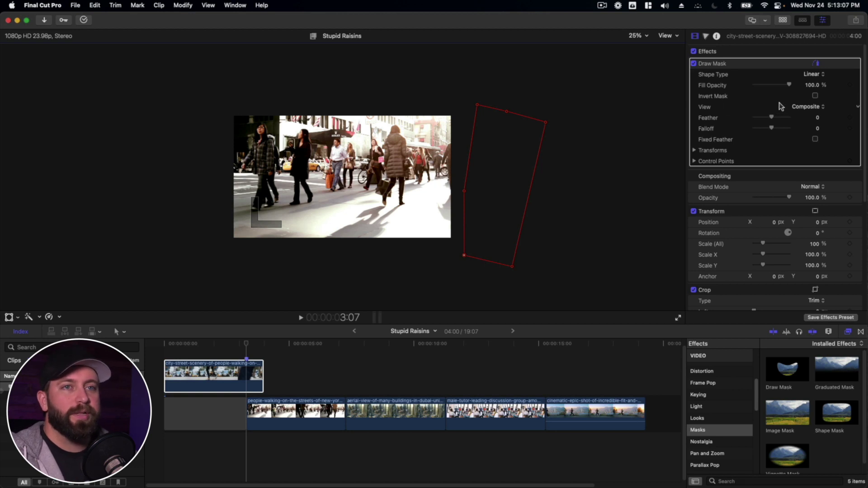
click(815, 97)
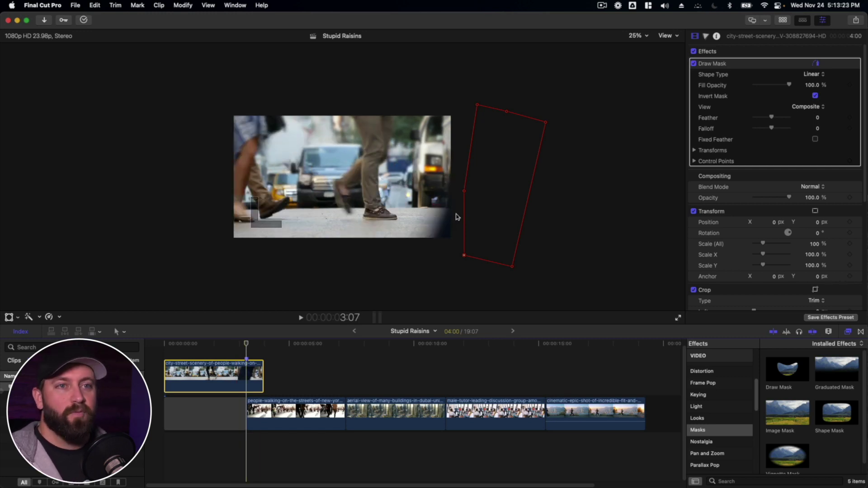
- Keyframe the mask's Control Points, Position, Rotation and Scale at 3:07
click(850, 162)
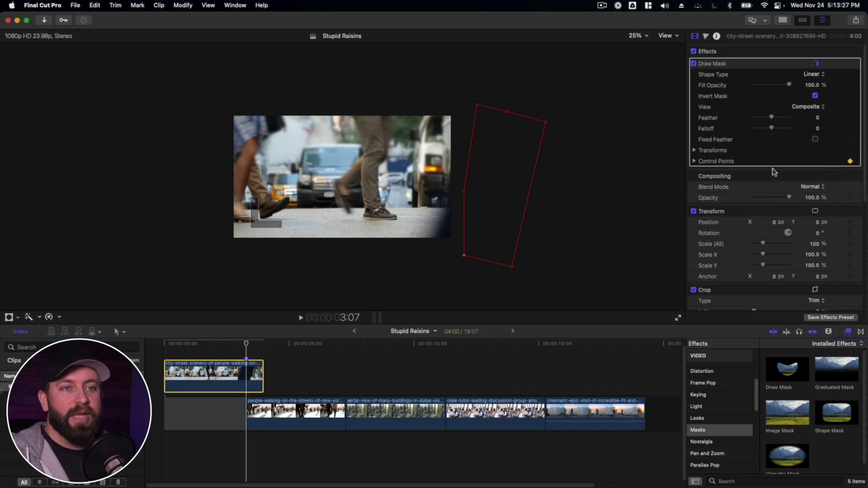
click(694, 151)
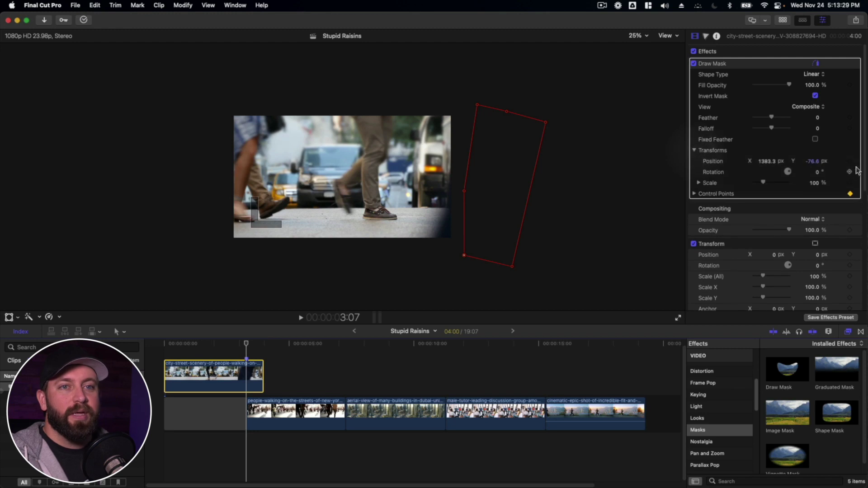
click(850, 161)
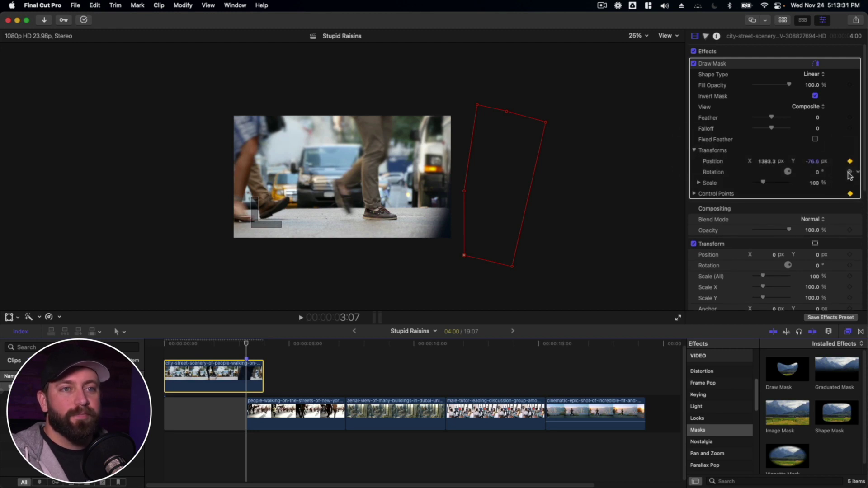
click(850, 172)
click(849, 182)
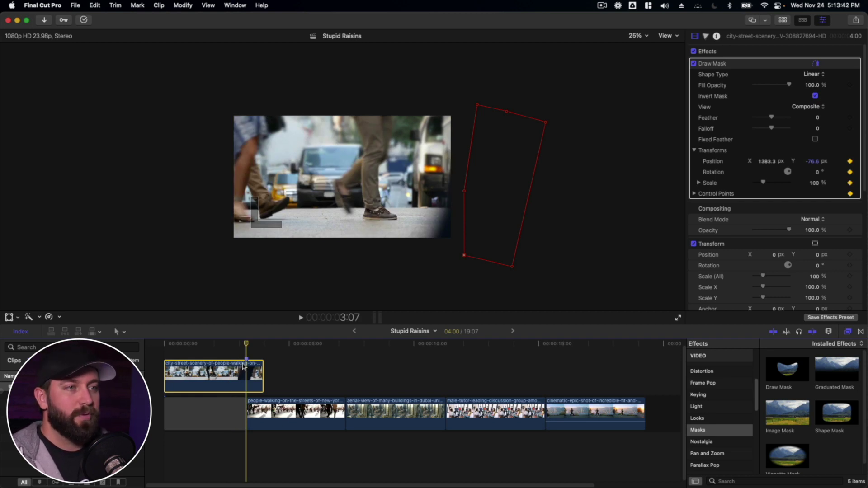
- Step to 3:08 and pull a new left-edge mask point to the left
key(Right)
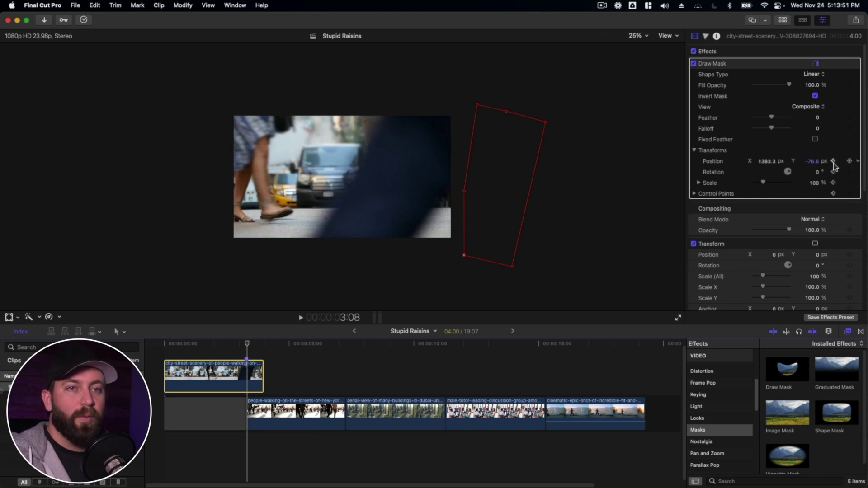
key(Left)
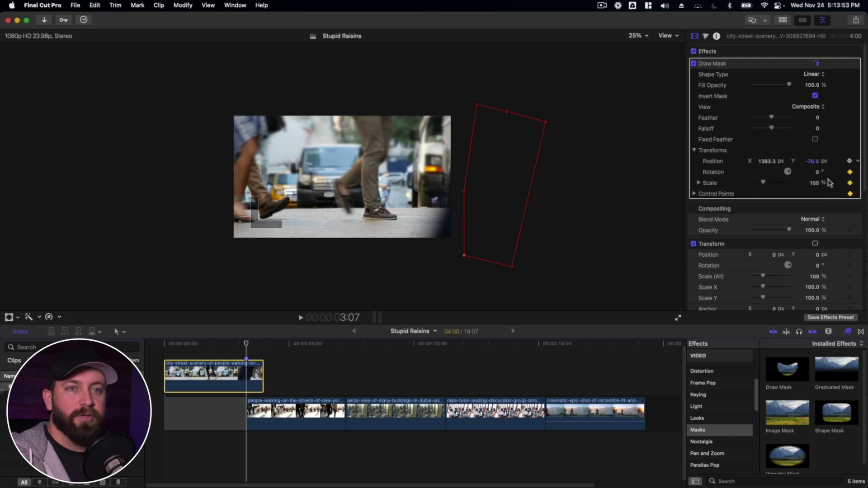
key(Right)
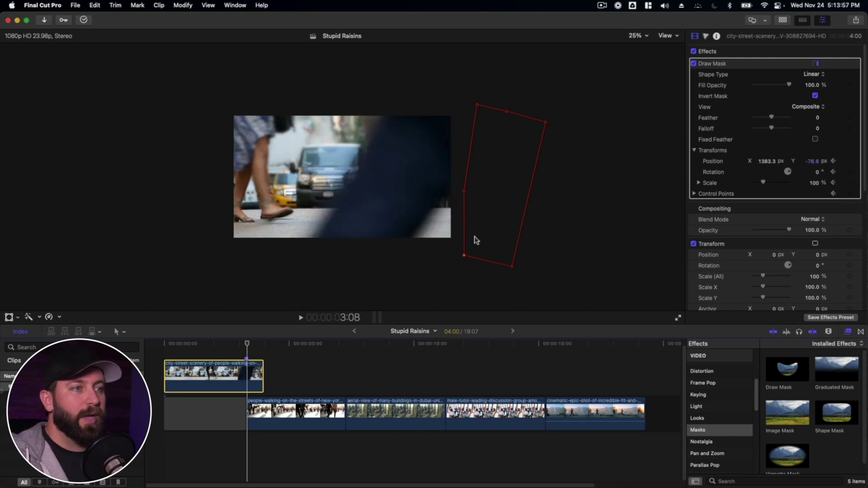
drag(466, 195, 452, 182)
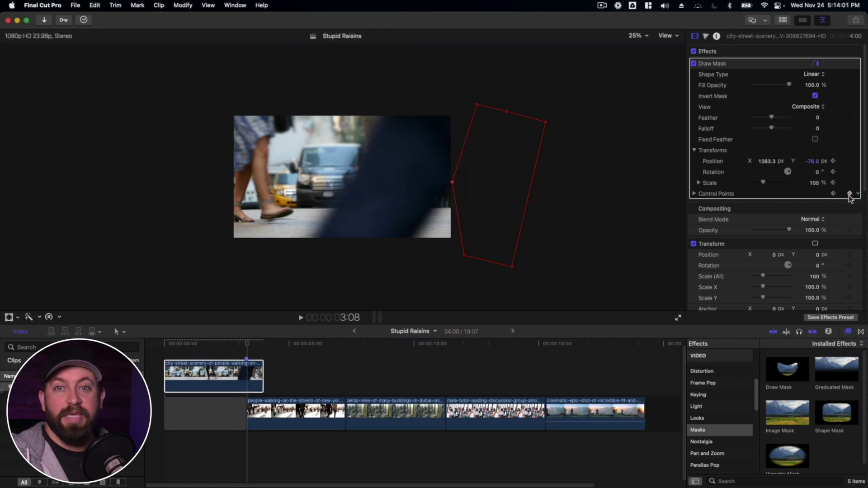
- Pull the mask's left points over the frame, add negative feather, and match the leg next frame
drag(466, 255, 399, 254)
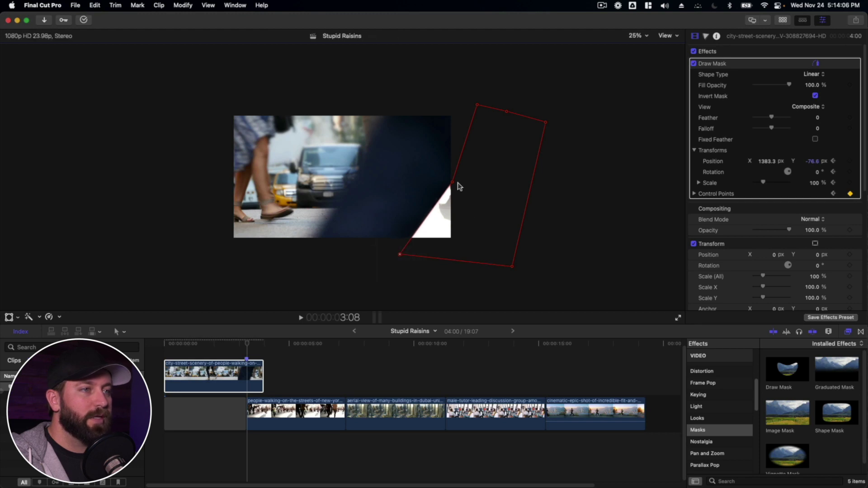
drag(454, 183, 455, 180)
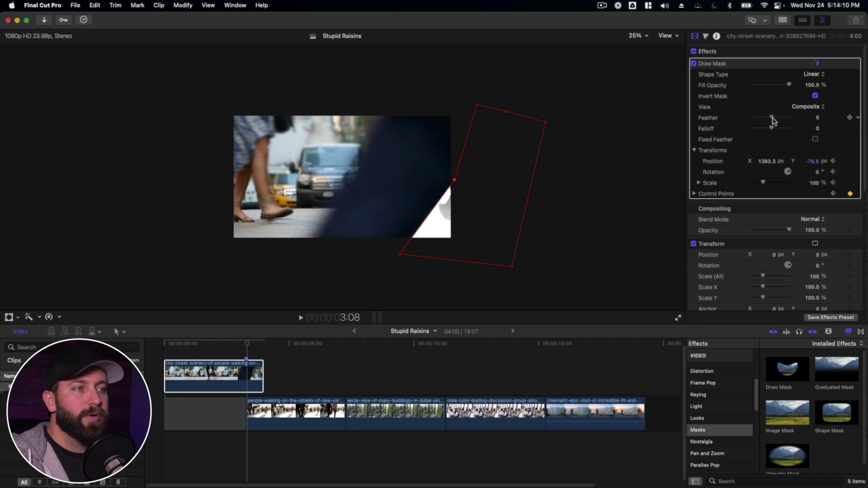
drag(773, 120, 768, 119)
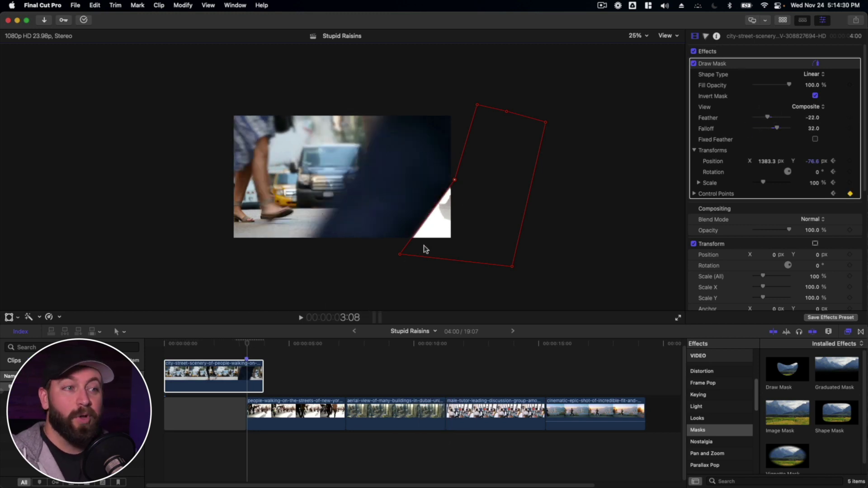
key(Right)
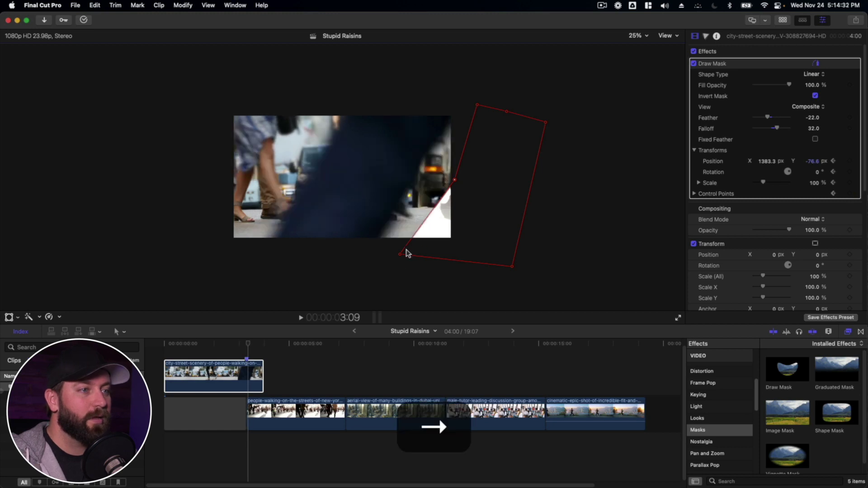
drag(400, 254, 373, 245)
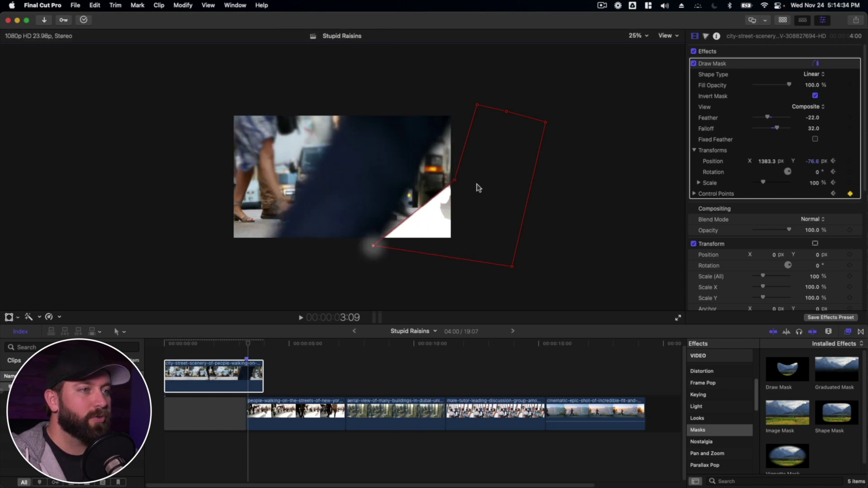
drag(455, 180, 374, 249)
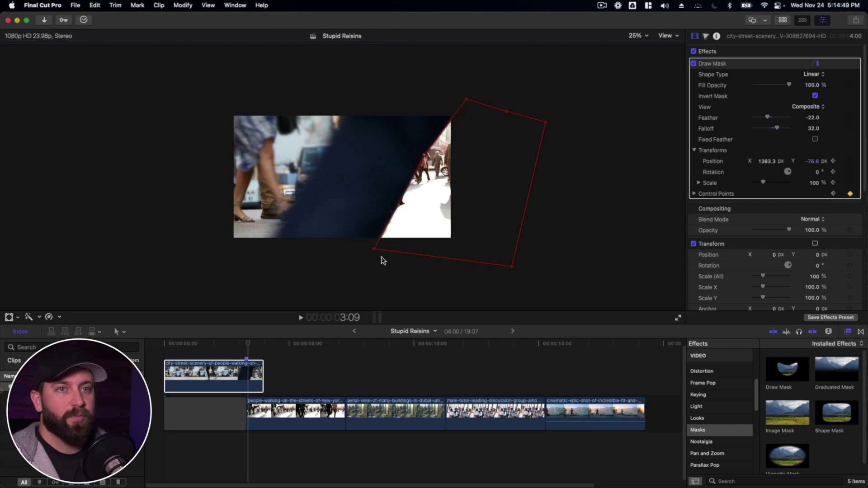
- Advance a frame and move the mask's points and top corner left along the leg
key(Right)
drag(374, 249, 357, 249)
drag(425, 155, 388, 159)
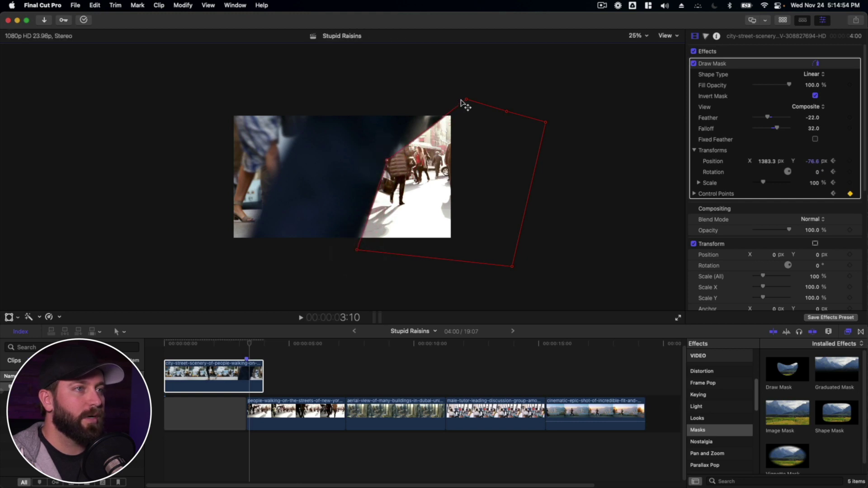
drag(465, 100, 428, 93)
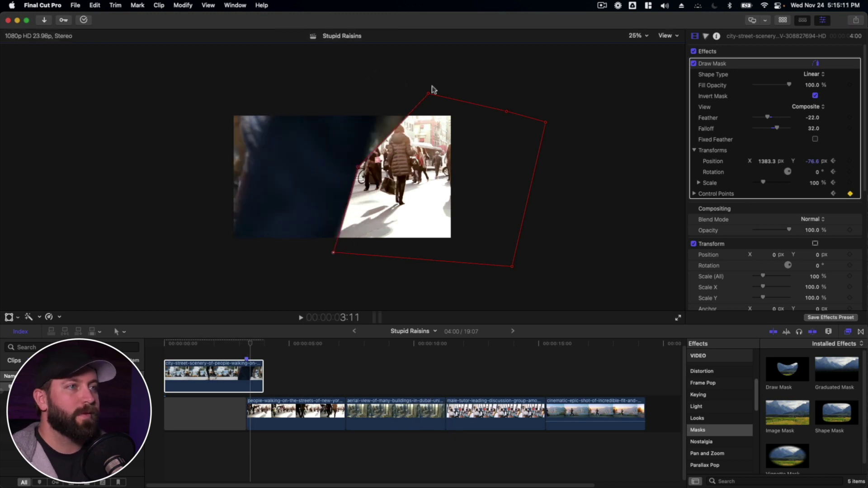
drag(432, 87, 386, 88)
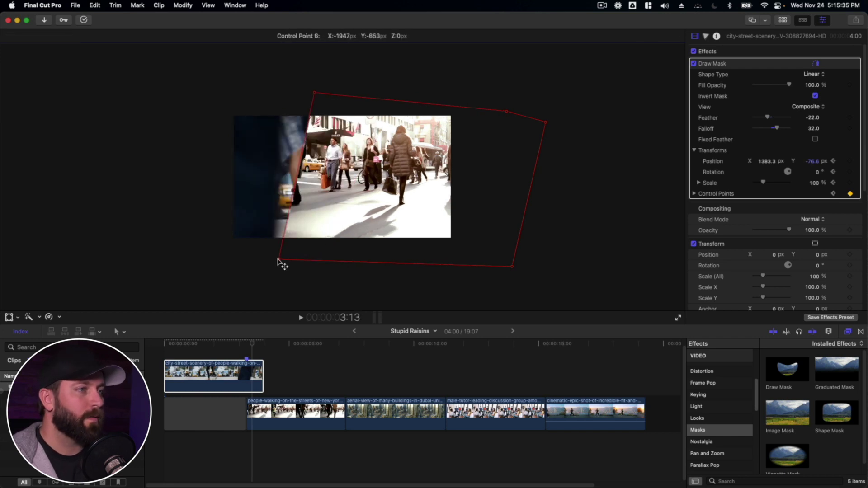
key(Right)
key(Right)
key(Right)
key(Right)
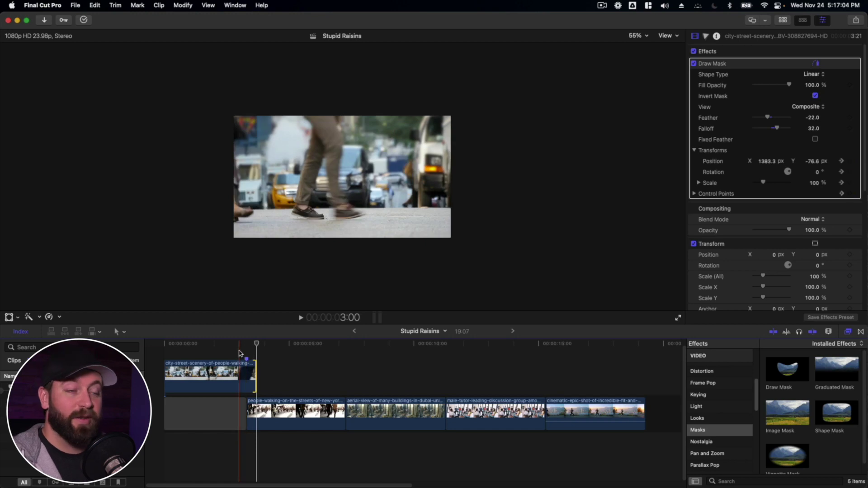
- Play back the wipe, then jump between mask keyframes to frame 3:11
key(space)
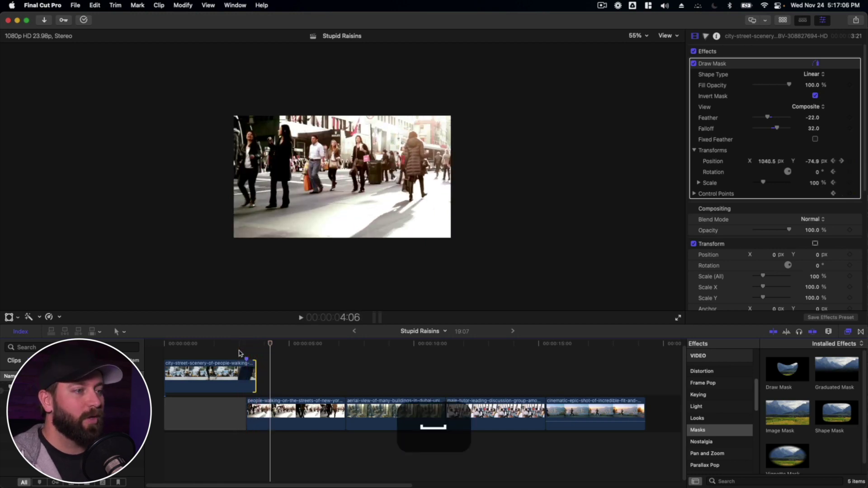
key(space)
click(255, 348)
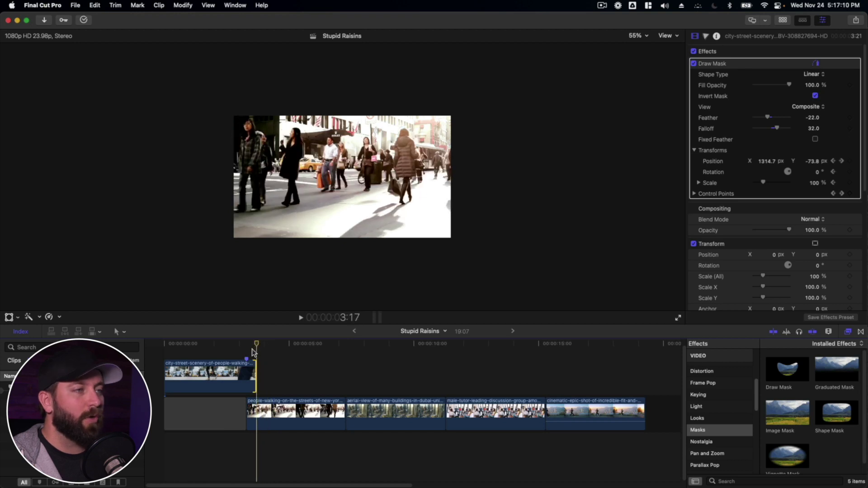
key(alt+semicolon)
click(251, 352)
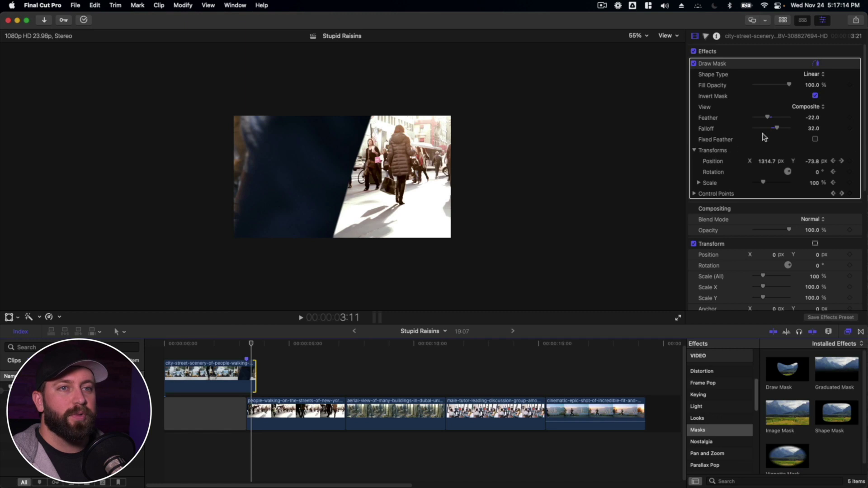
- Raise the mask feather to -75 and step through the wipe from 3:07 to check it
drag(768, 118, 770, 119)
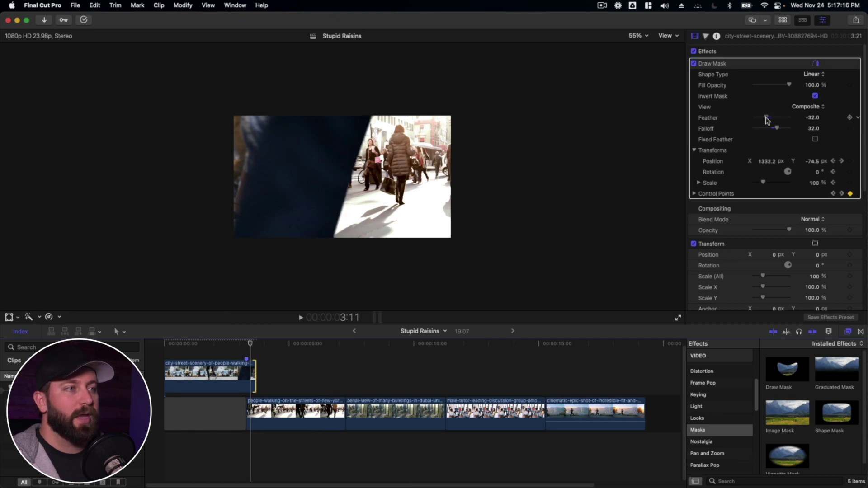
drag(767, 120, 758, 122)
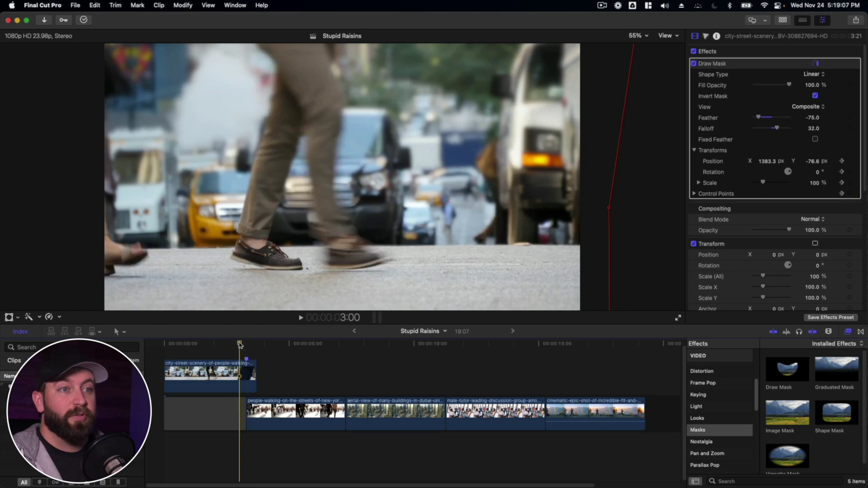
key(space)
key(space)
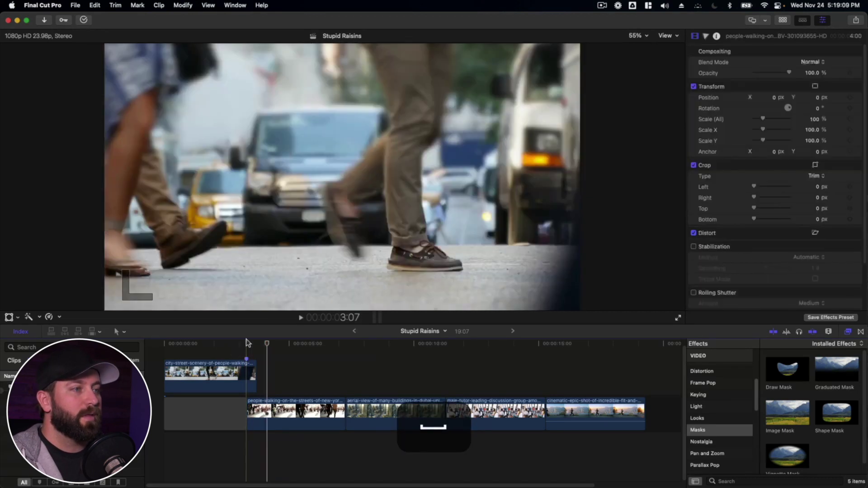
drag(267, 345, 247, 351)
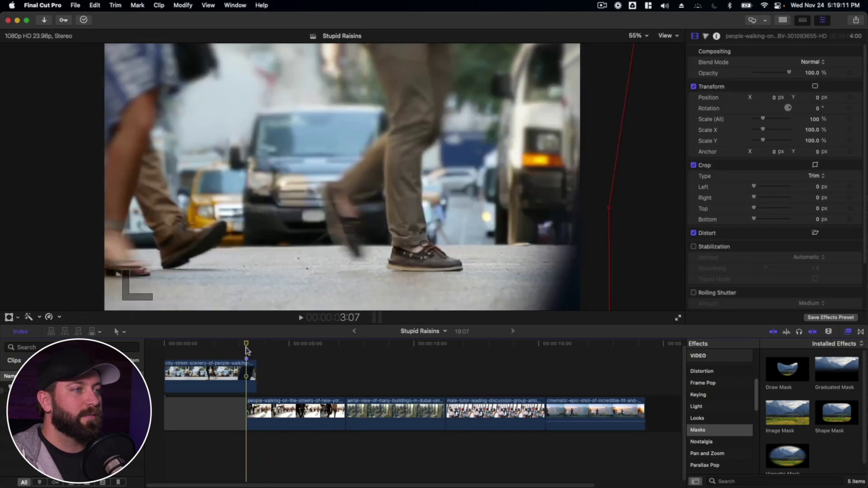
key(Right)
key(Right)
key(Right)
key(Right)
key(Right)
key(Right)
key(Right)
key(Right)
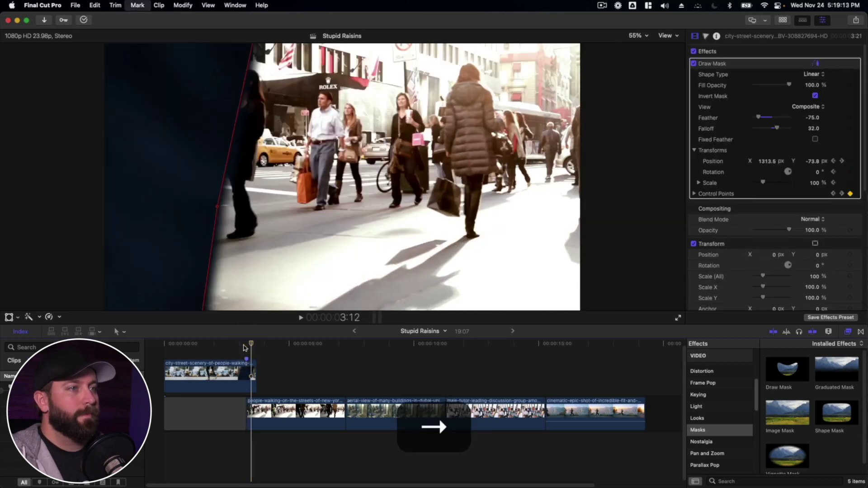
key(Right)
key(Right)
key(Right)
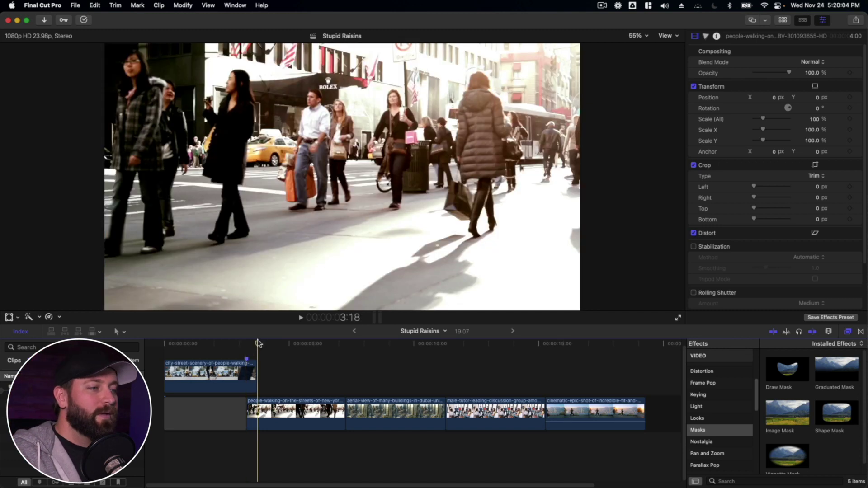
- Search Titles for 'custom' and place the Custom title above the aerial Dubai clip
click(239, 351)
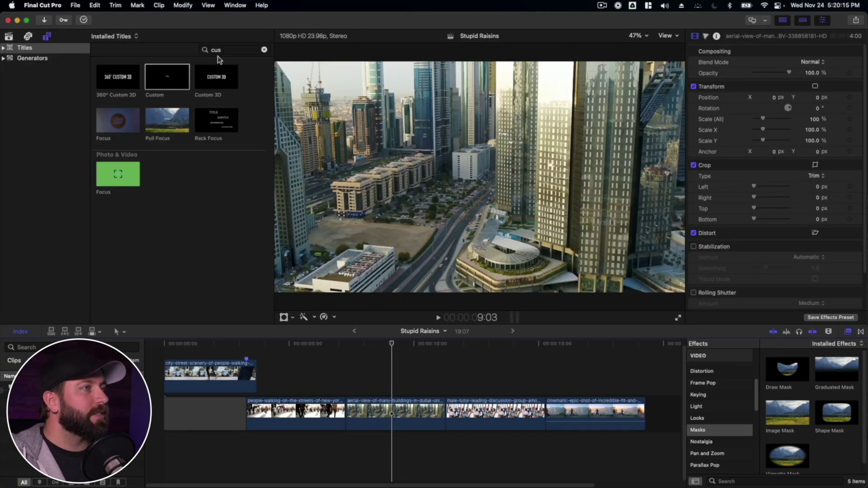
click(221, 50)
key(BackSpace)
key(BackSpace)
key(BackSpace)
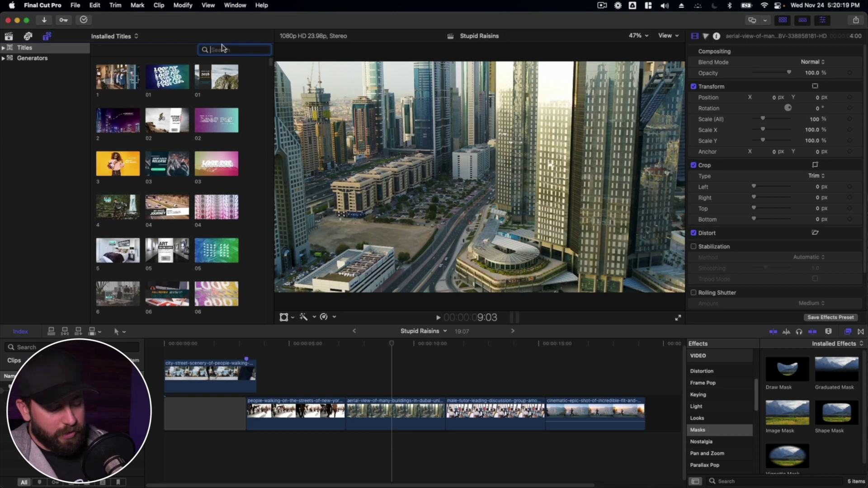
text(custom)
drag(167, 77, 497, 187)
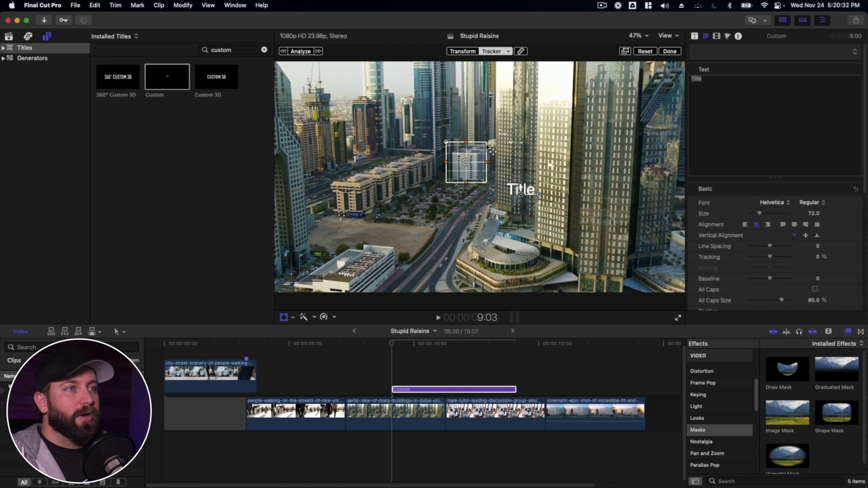
- Fit the tracker box around a building and analyze its motion
drag(488, 146, 482, 150)
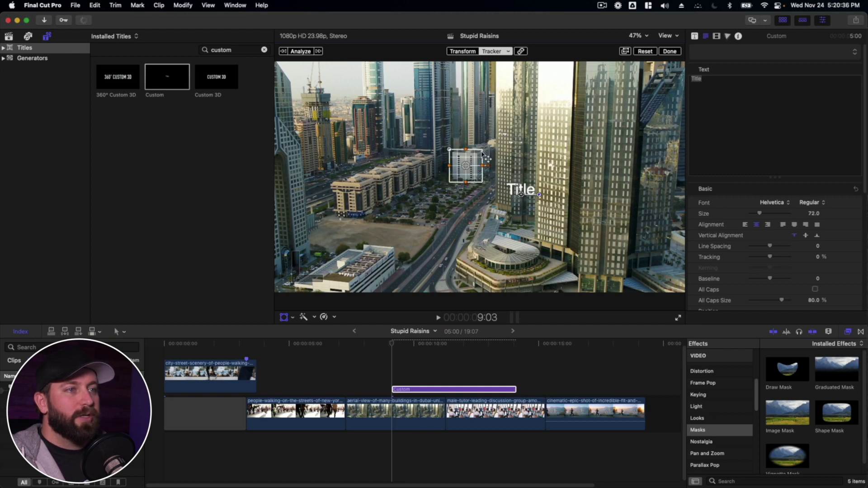
click(304, 52)
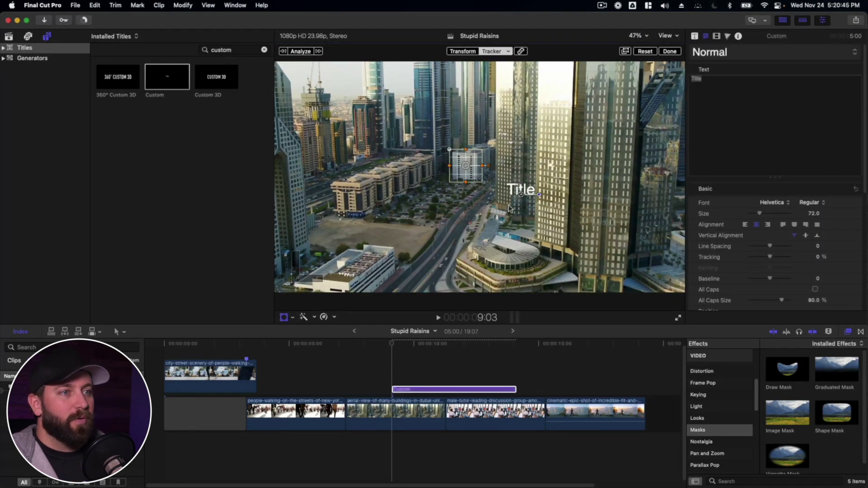
click(466, 53)
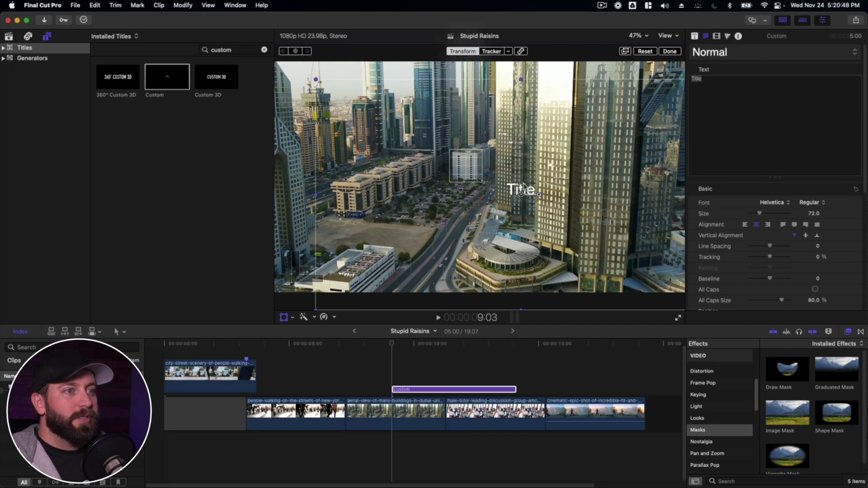
- Move the title up-left and change its text to 'Dubai' in the Helsinki font
drag(521, 194, 506, 176)
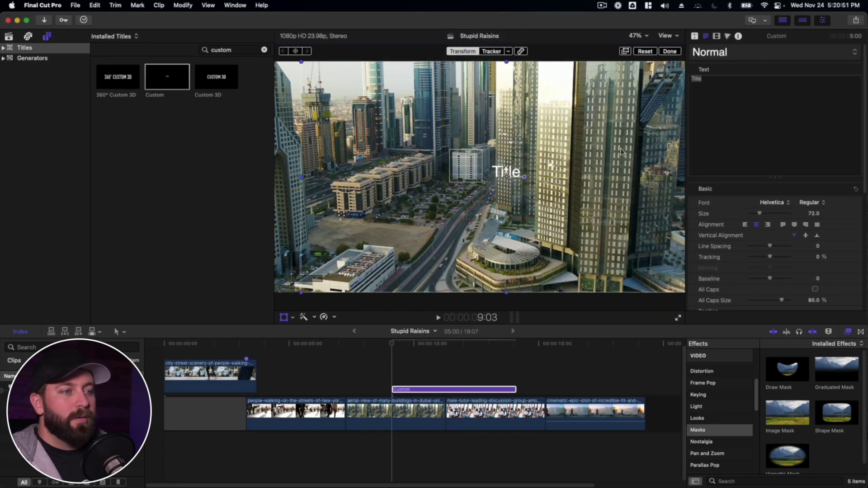
click(717, 146)
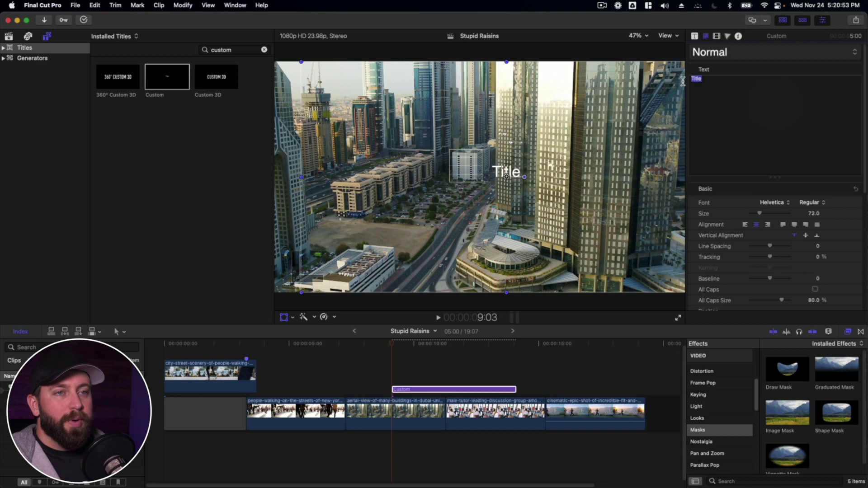
text(Dubai)
key(cmd+a)
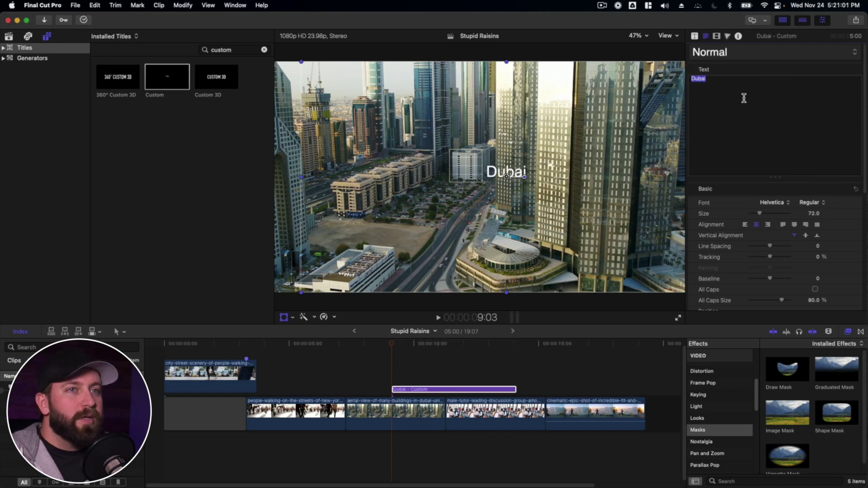
click(773, 202)
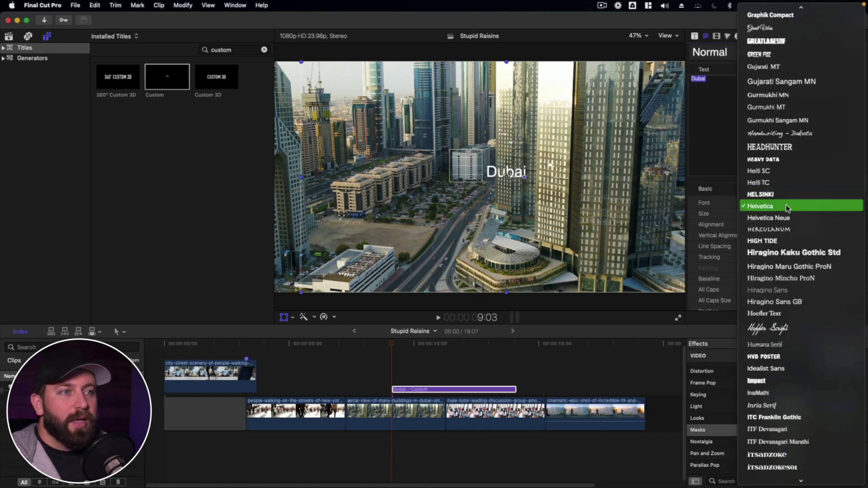
click(785, 194)
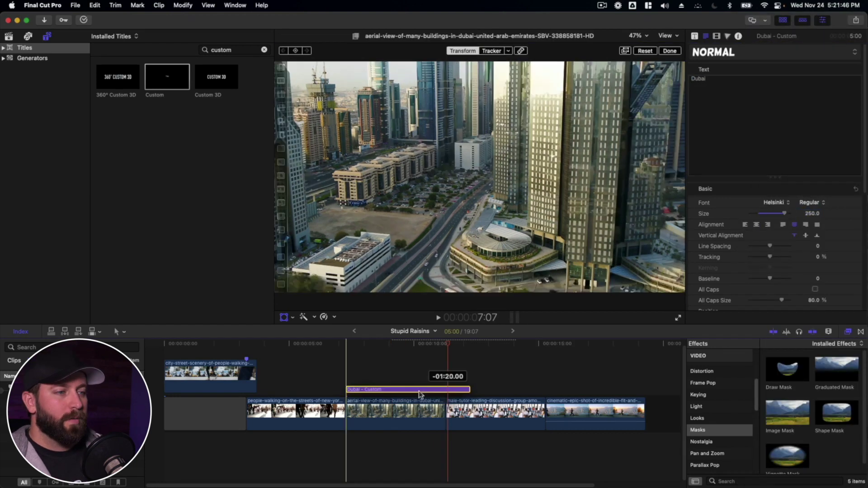
alt+click(386, 390)
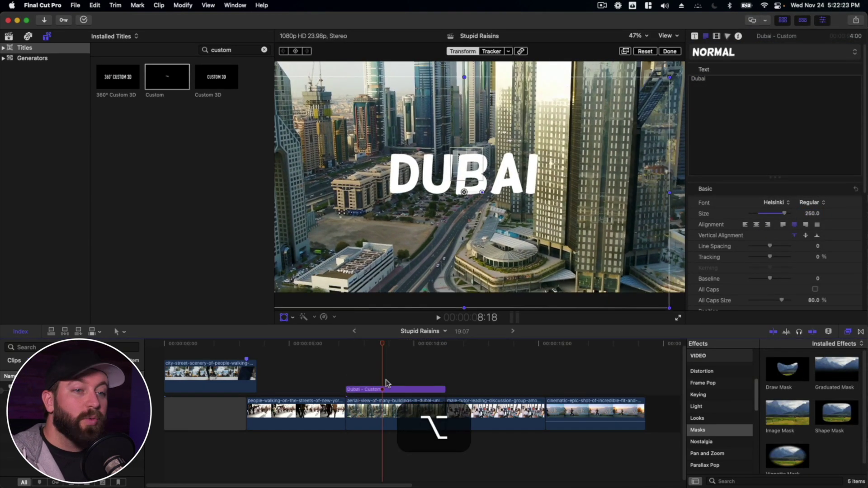
- Duplicate the aerial Dubai clip above the title and add a Shape Mask to the copy
drag(389, 422, 390, 387)
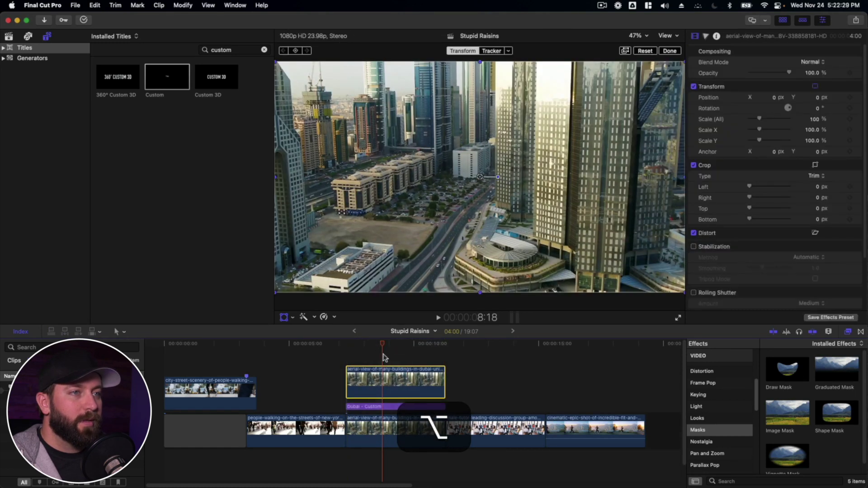
click(387, 357)
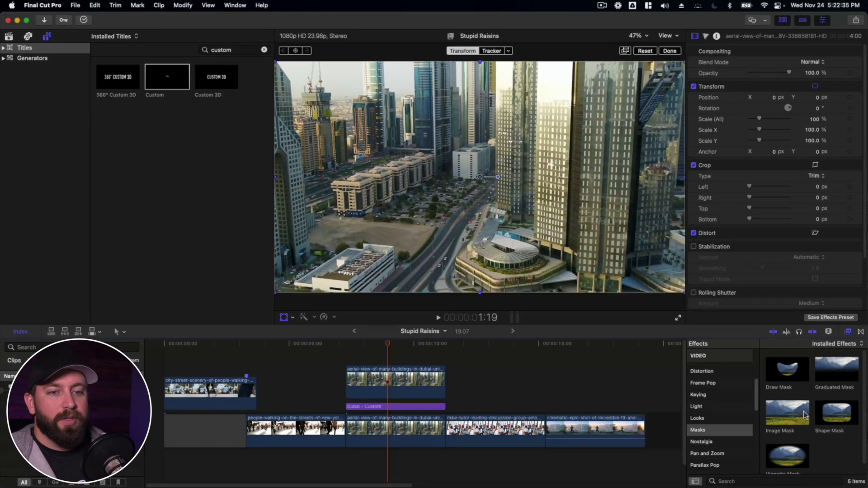
drag(804, 414, 415, 372)
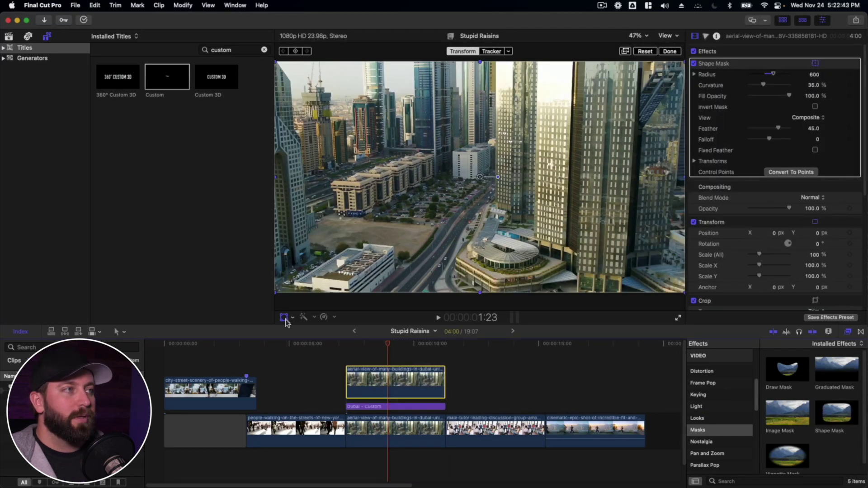
- Make the Shape Mask a narrow, tilted, square-cornered box over the tower with feather 1.7
click(670, 51)
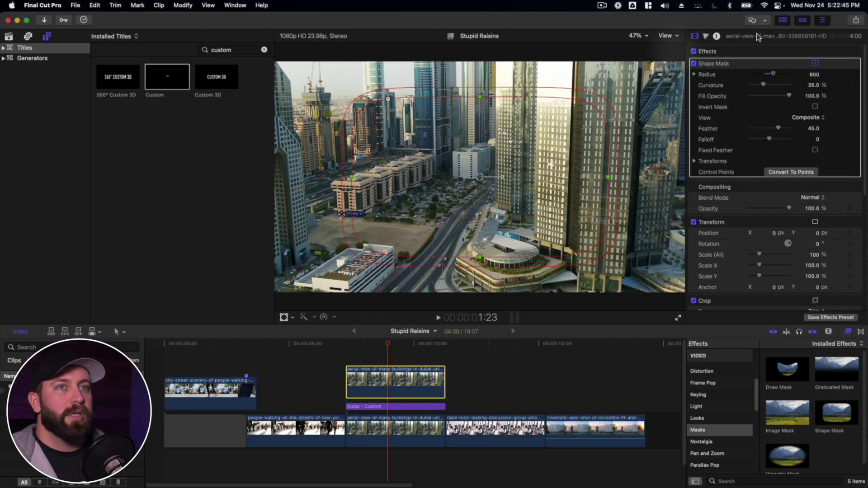
click(783, 20)
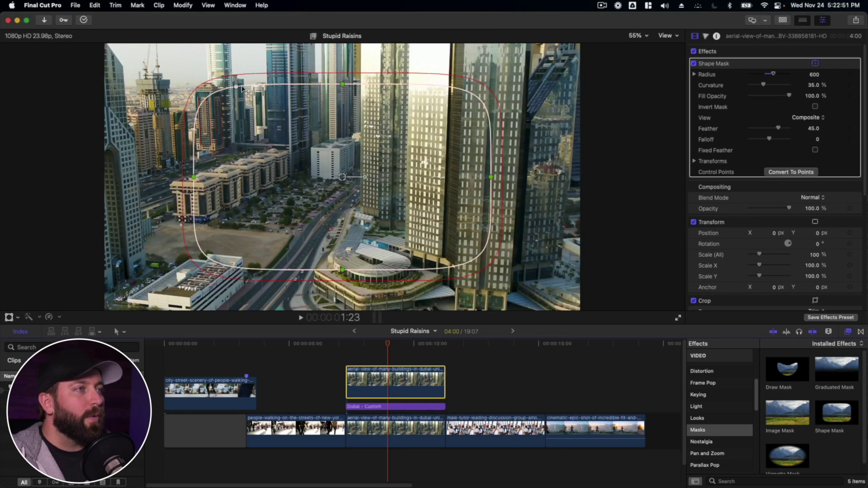
drag(236, 86, 190, 88)
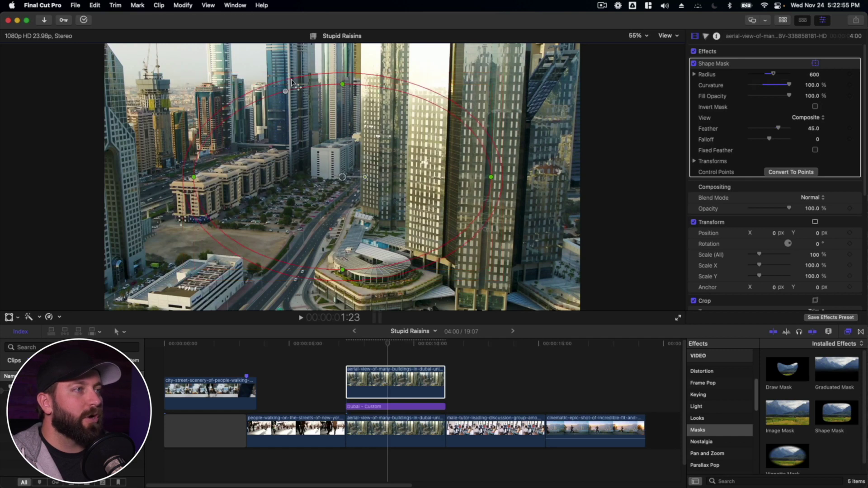
drag(491, 177, 412, 180)
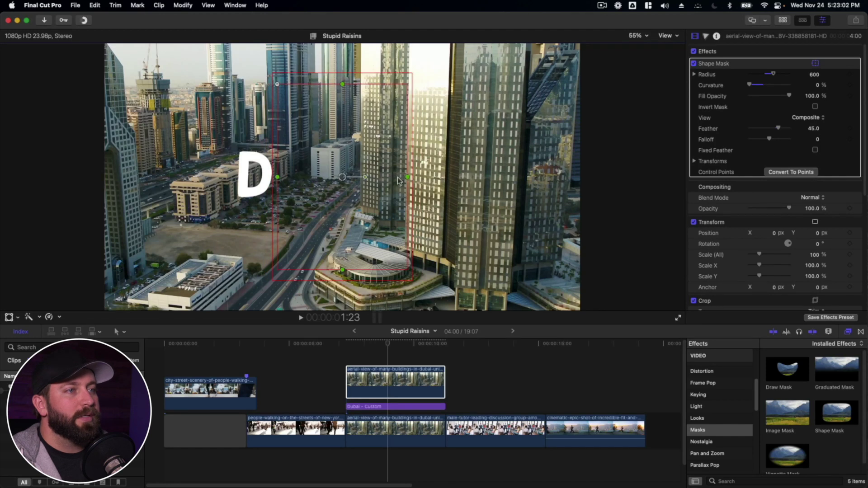
drag(366, 179, 472, 181)
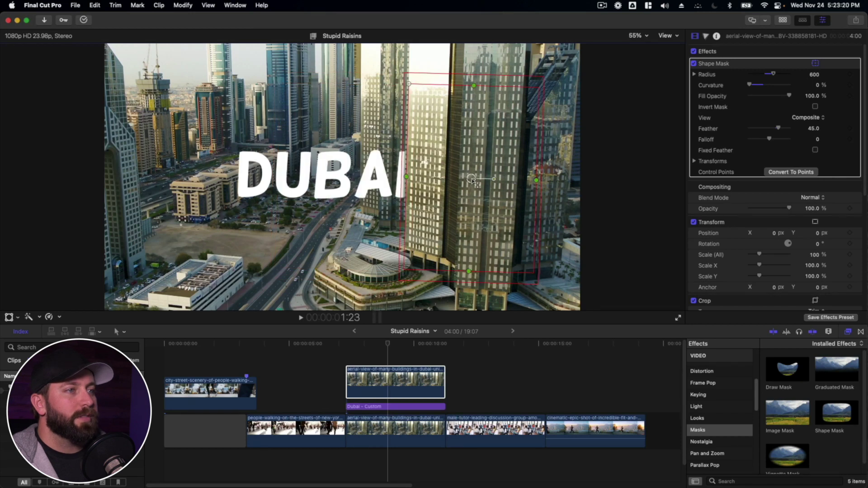
drag(549, 78, 543, 92)
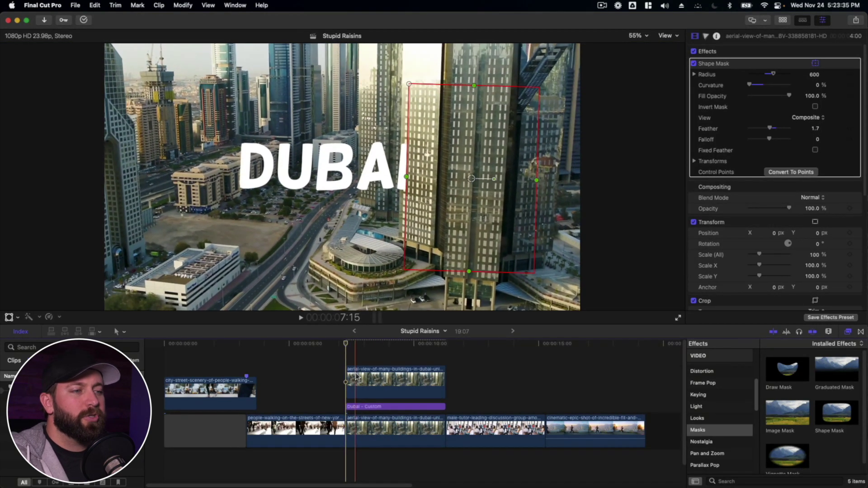
click(357, 377)
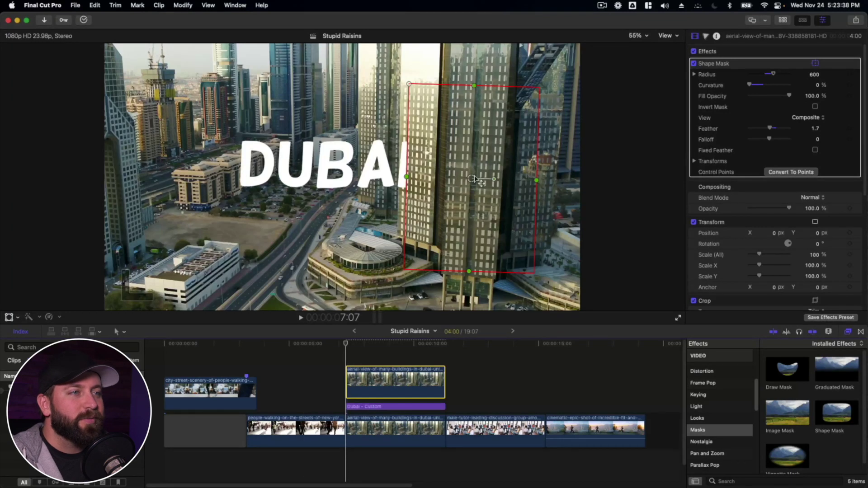
- Move the Shape Mask over the tower to hide DUBAI's I and keyframe its position, rotation and scale
drag(477, 180, 469, 173)
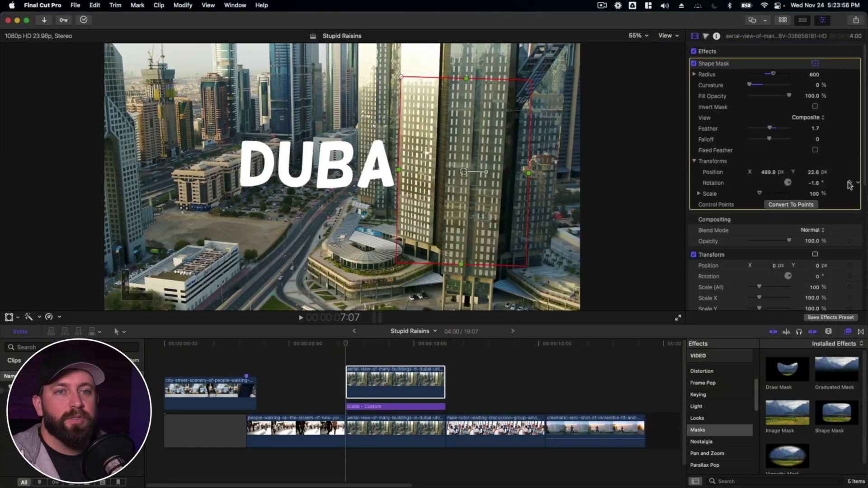
click(850, 183)
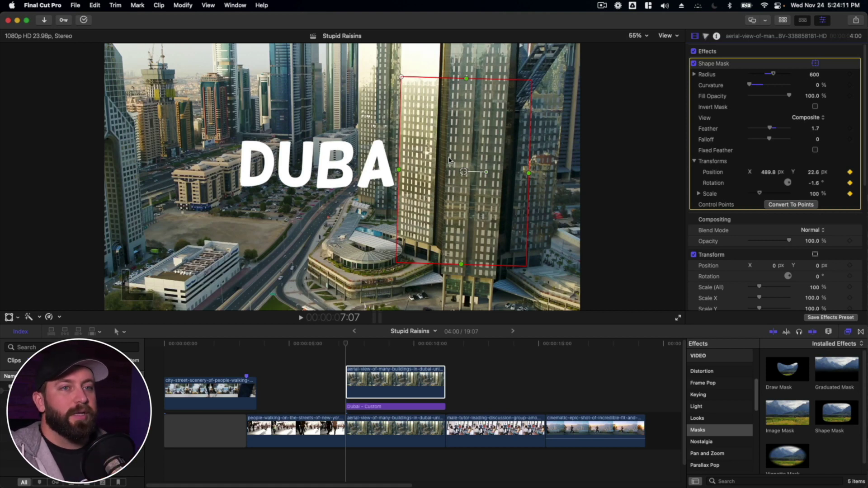
- Zoom the viewer to 200% and add a mask Position keyframe one frame after the first keyframe
click(637, 35)
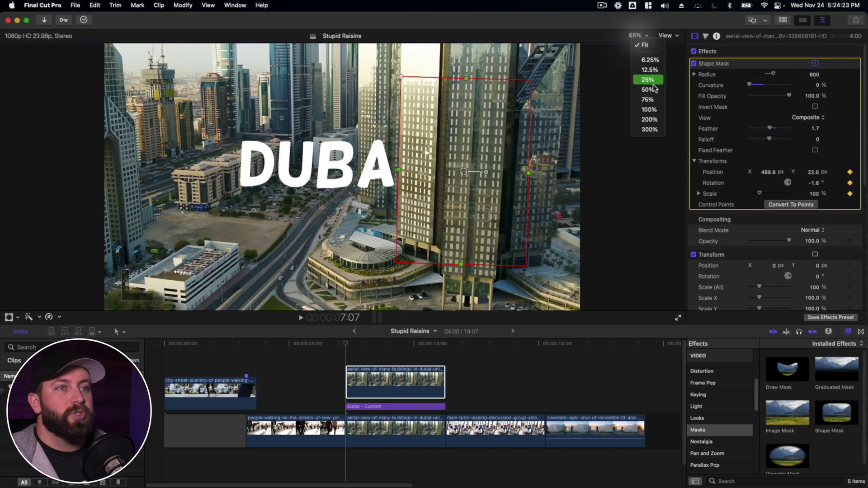
click(649, 120)
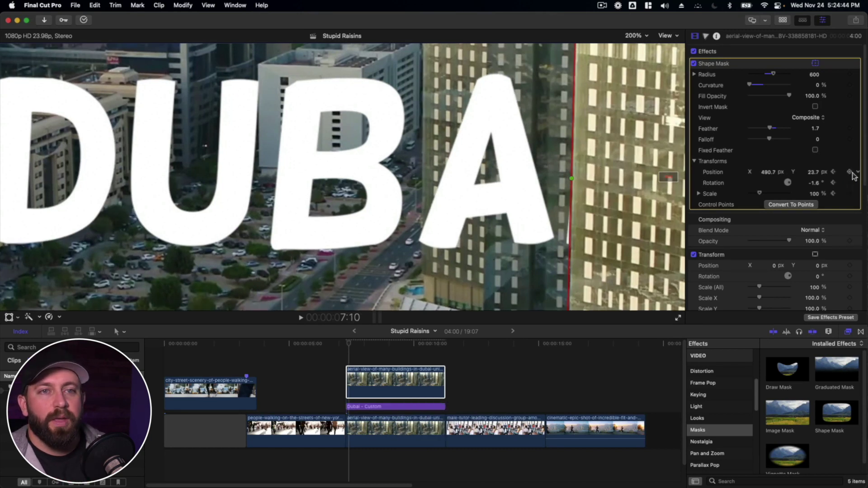
key(Left)
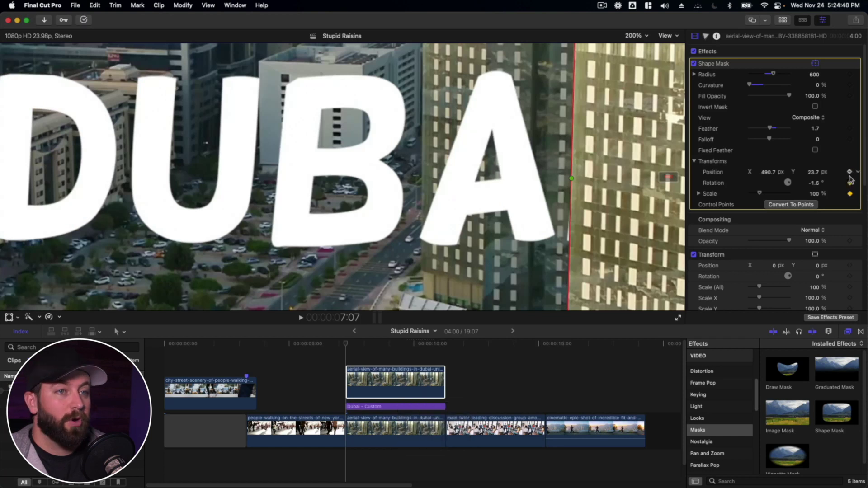
key(Right)
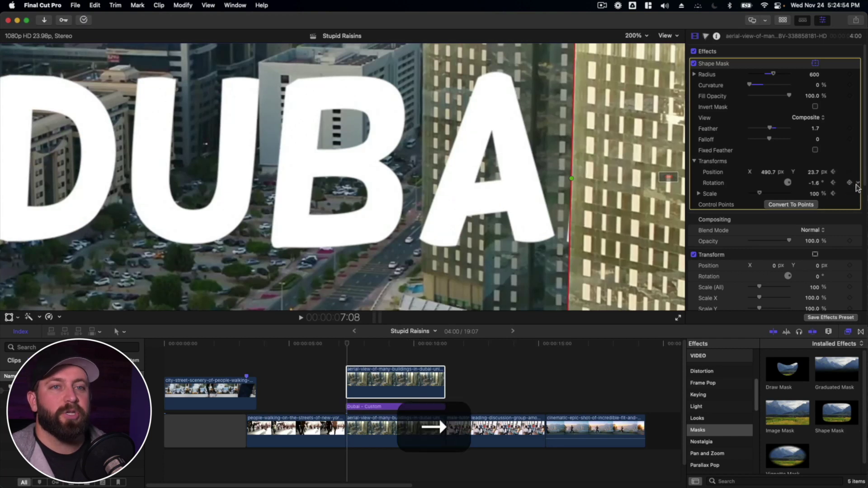
click(606, 191)
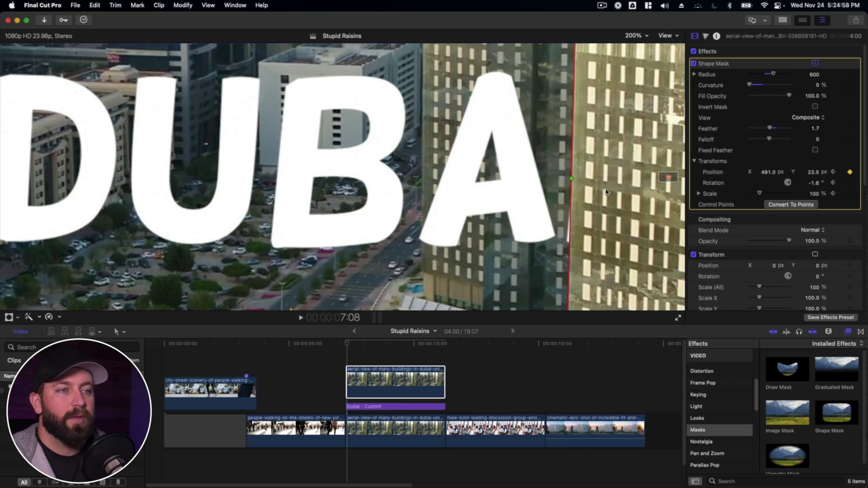
- Keyframe the mask position at 7:21, realign its edge with the tower, and play the reveal
key(Right)
key(Right)
key(Right)
key(Right)
key(Right)
key(Right)
key(Right)
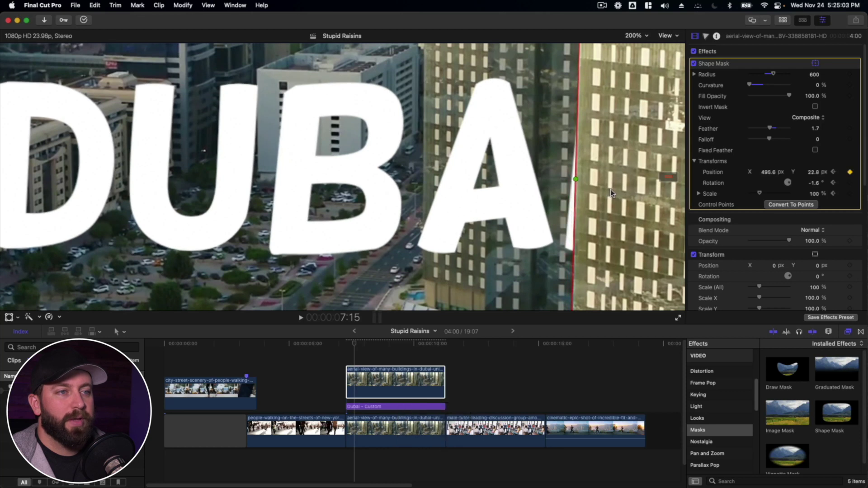
key(Right)
key(Right)
key(Right)
key(Right)
key(Right)
key(Right)
click(612, 194)
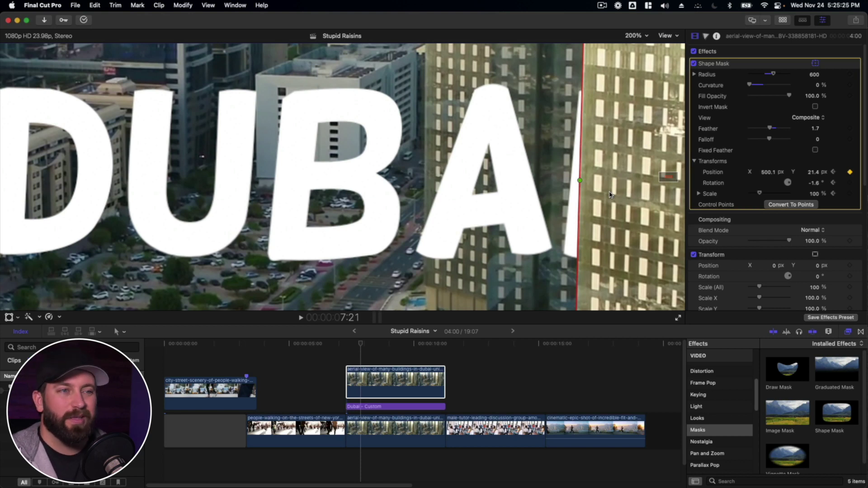
drag(609, 191, 606, 186)
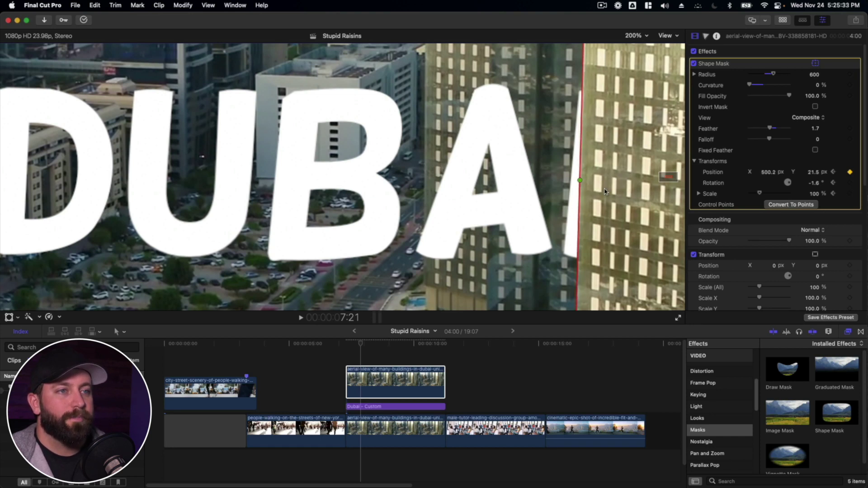
key(space)
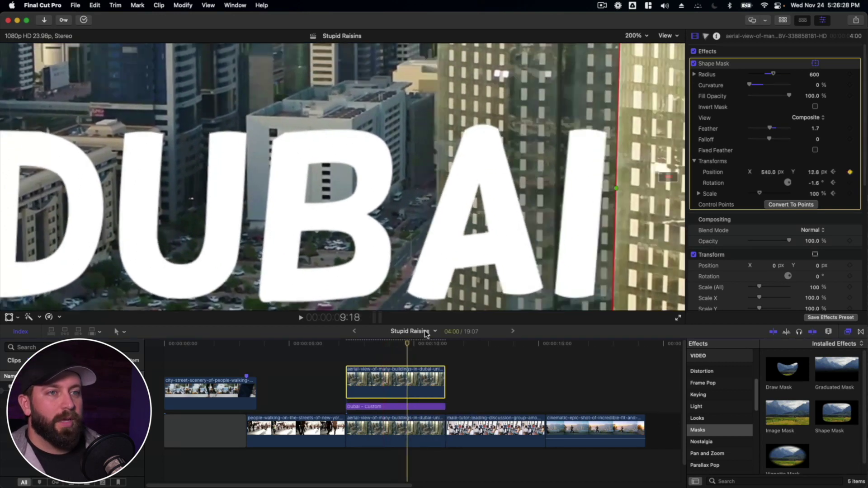
- Set the viewer zoom to Fit and play back the DUBAI reveal once
click(634, 35)
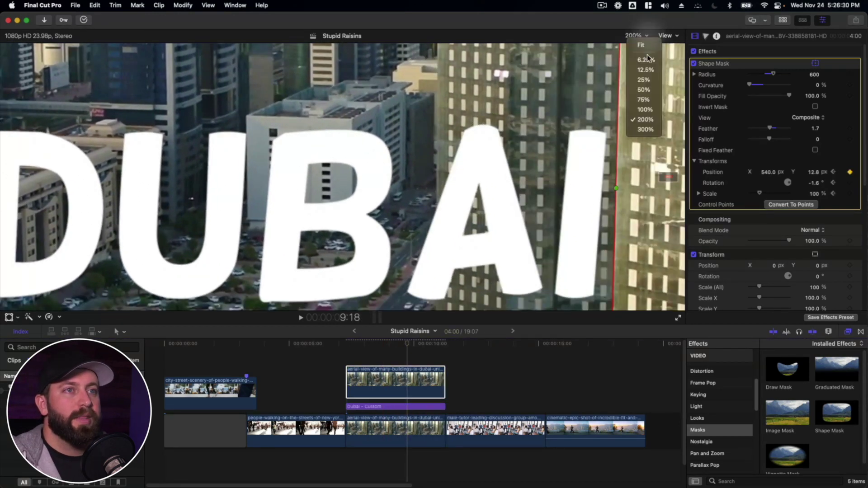
click(640, 45)
key(space)
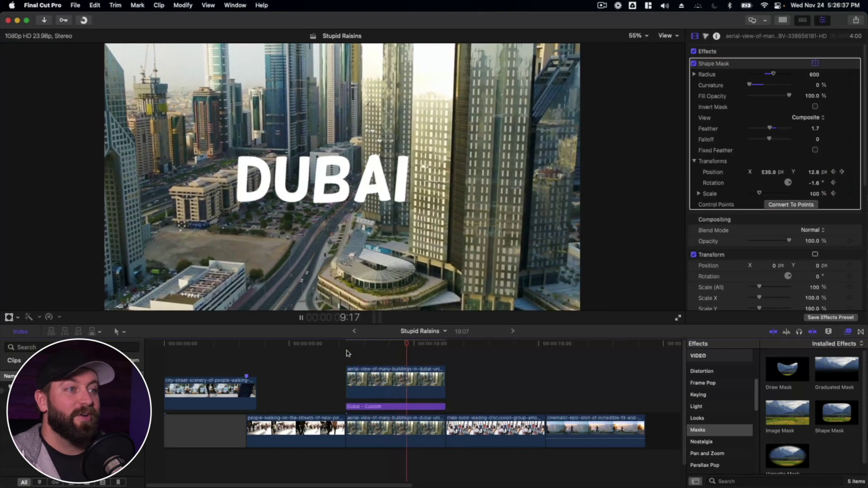
key(space)
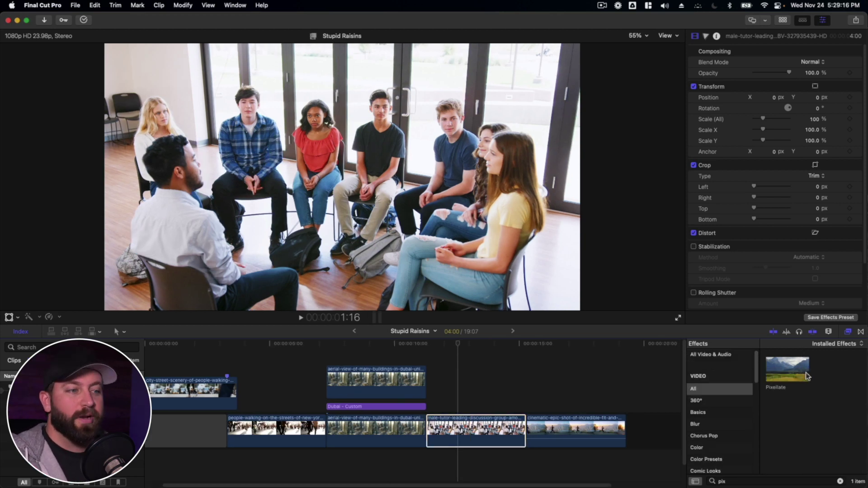
- Apply Pixelate to the group-discussion clip, track its mask to the boy's face, and tighten the feather
drag(805, 376, 384, 117)
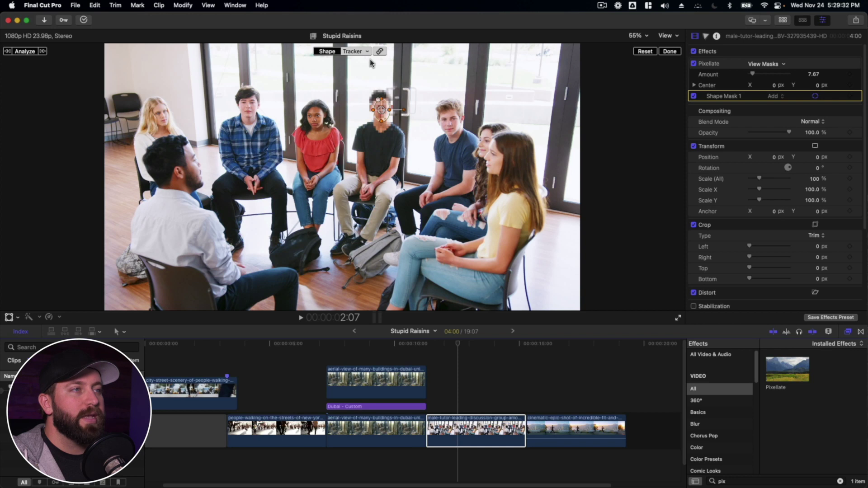
click(25, 51)
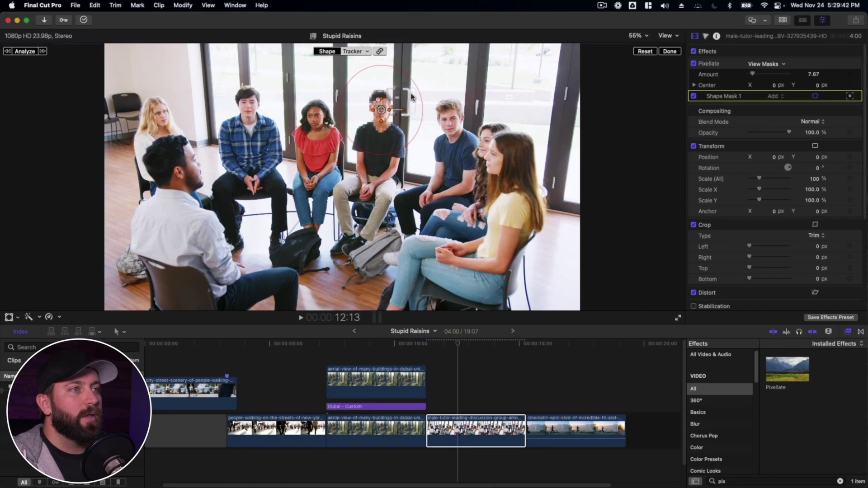
click(353, 51)
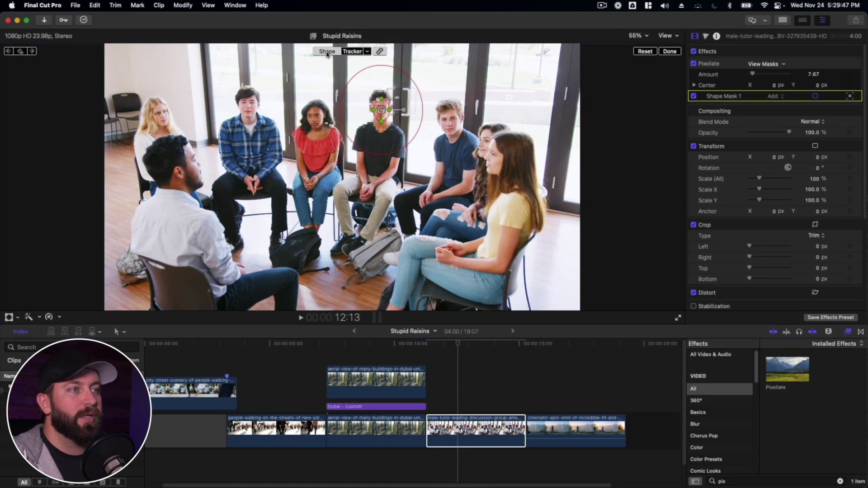
drag(404, 94, 390, 109)
- Finish the face mask at 75% zoom, then fit the frame and play back the pixelated face
click(637, 36)
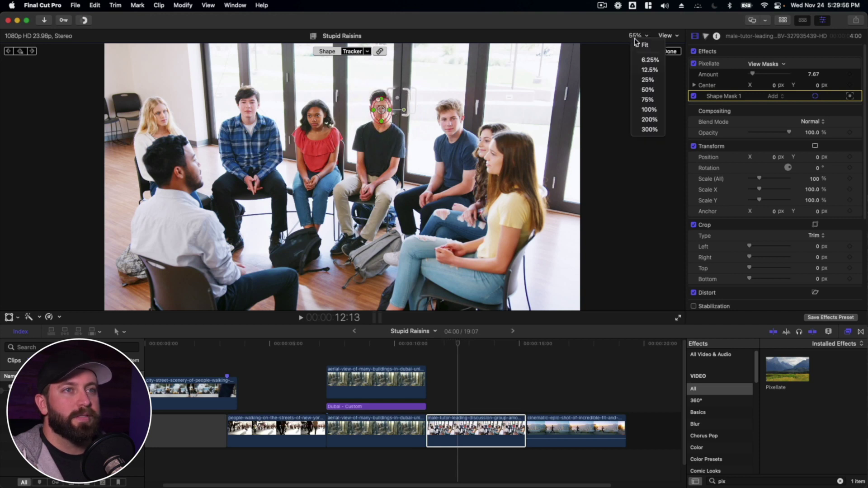
click(651, 102)
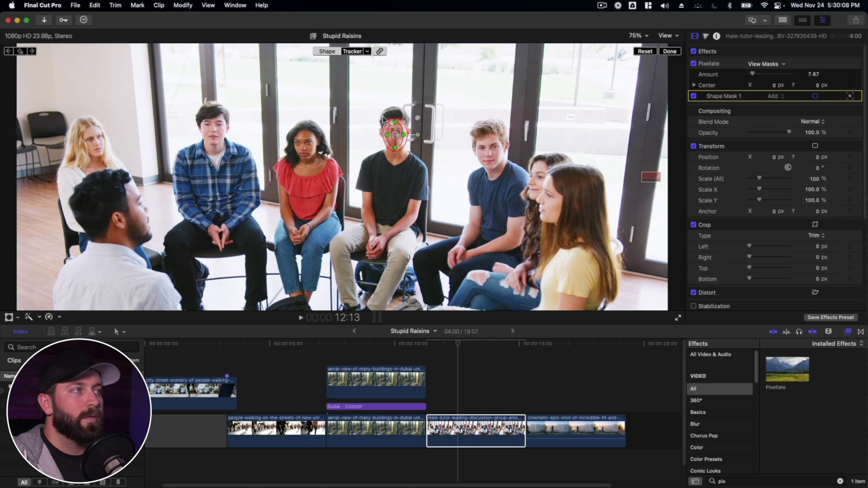
click(668, 53)
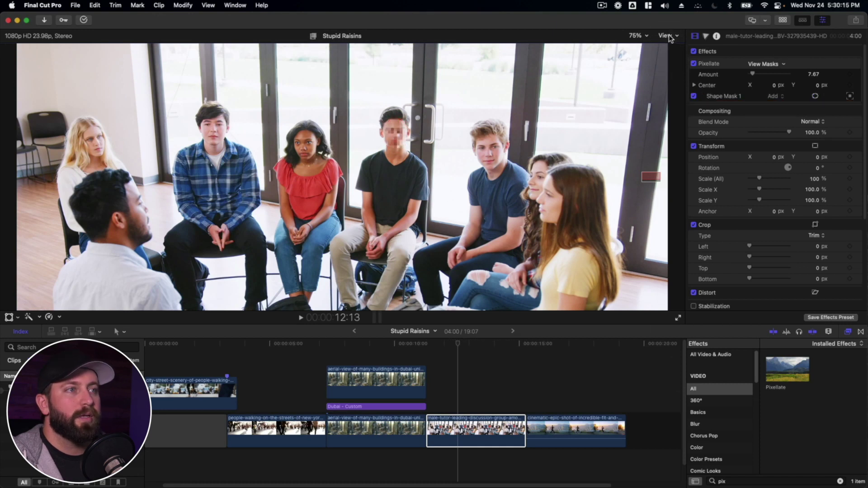
click(633, 39)
click(644, 46)
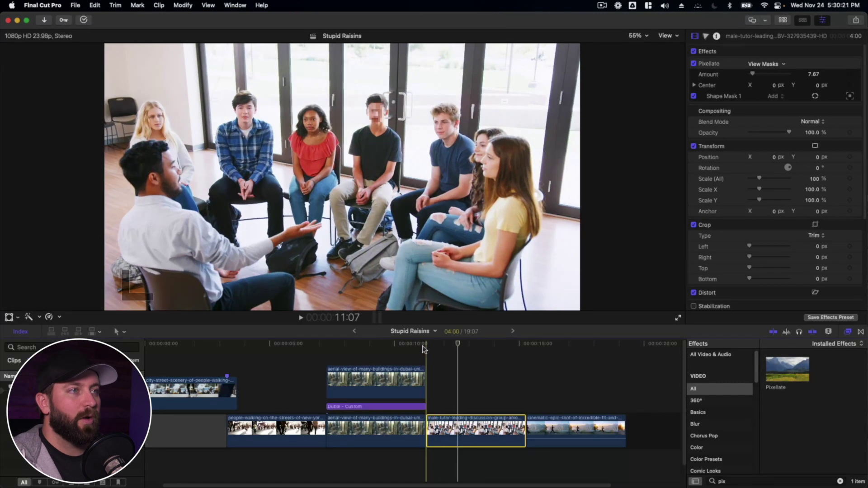
key(space)
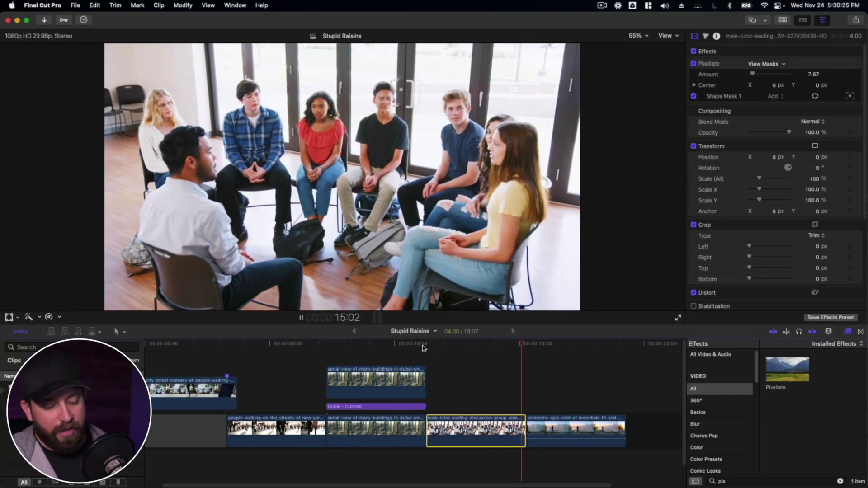
key(space)
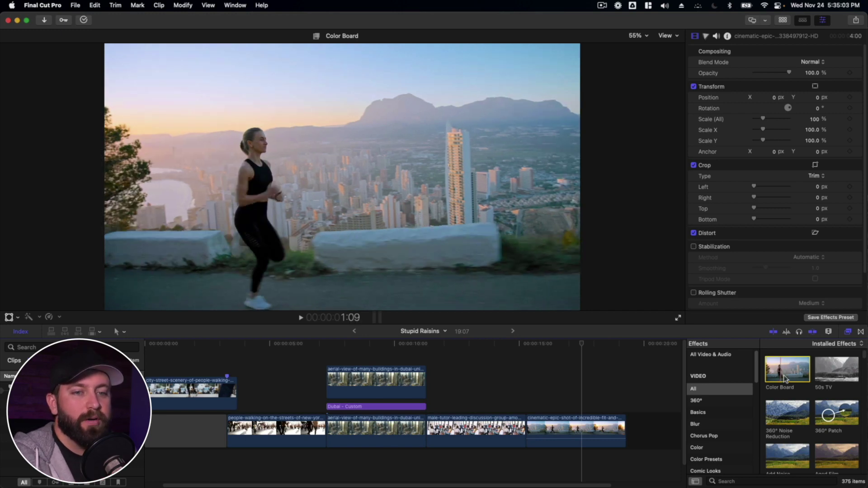
- Apply Color Board to the runner clip with a shape mask analyzed and linked to the runner
drag(785, 368, 271, 151)
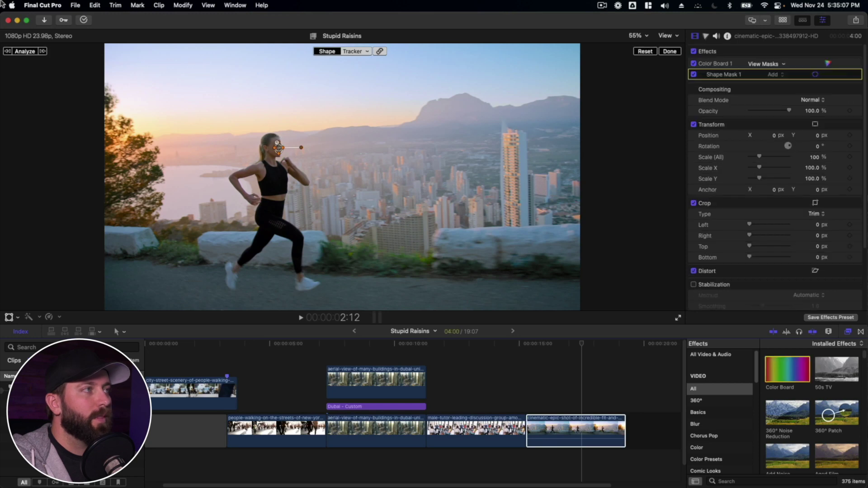
click(25, 51)
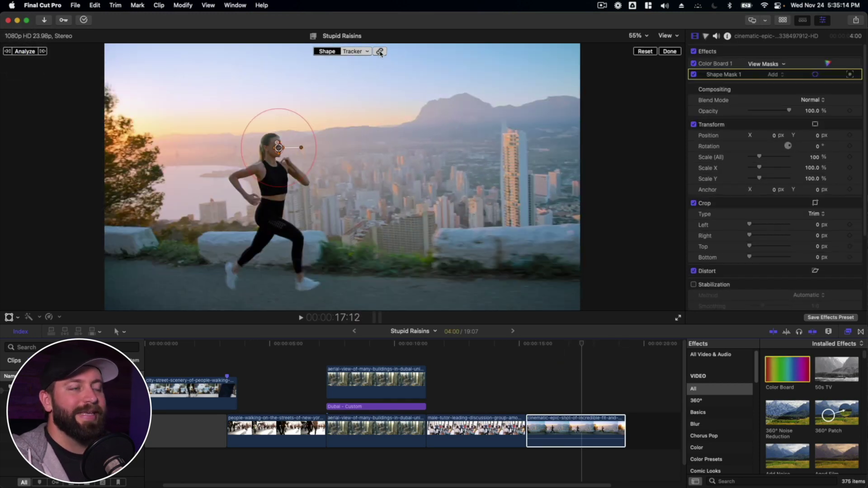
click(351, 52)
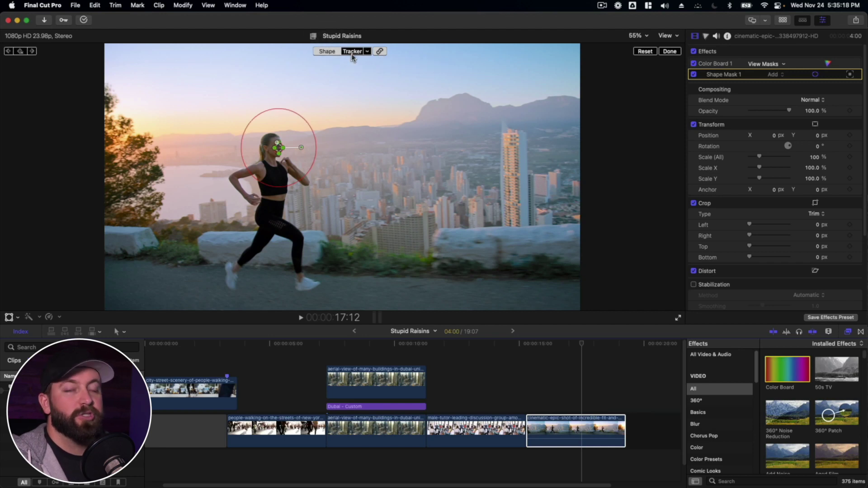
click(384, 52)
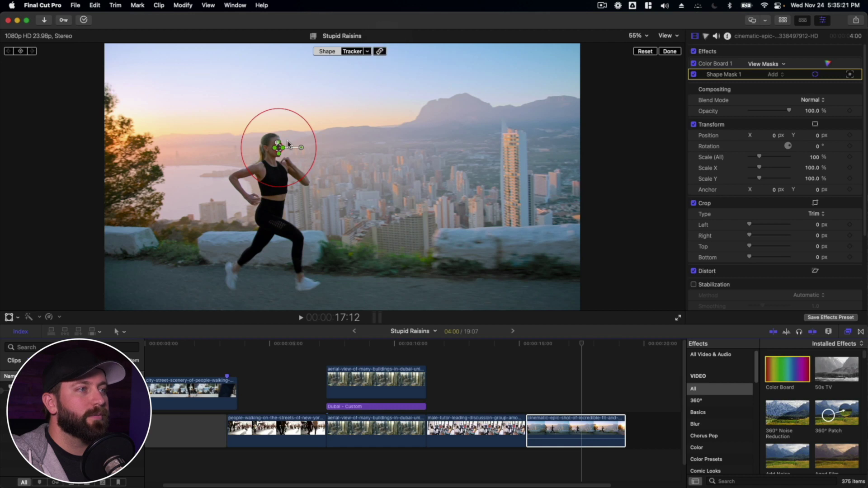
- In Color Board Exposure, set Mask to Outside and drag the Shadows puck down
click(826, 64)
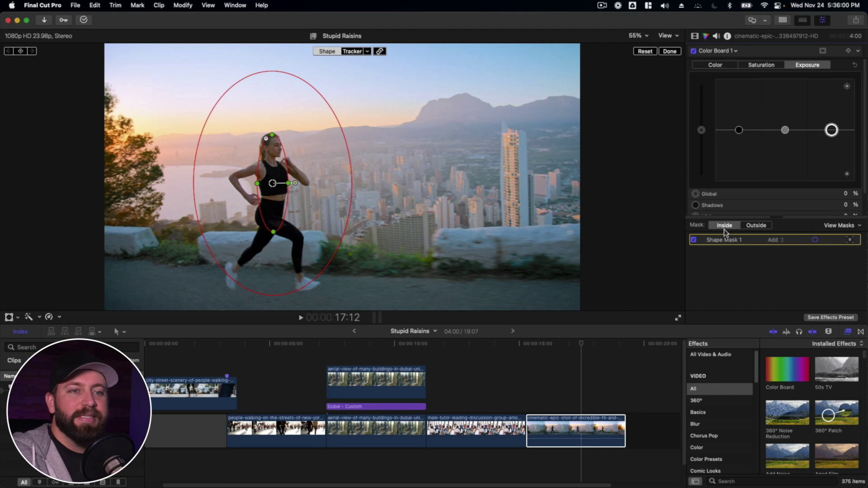
click(755, 226)
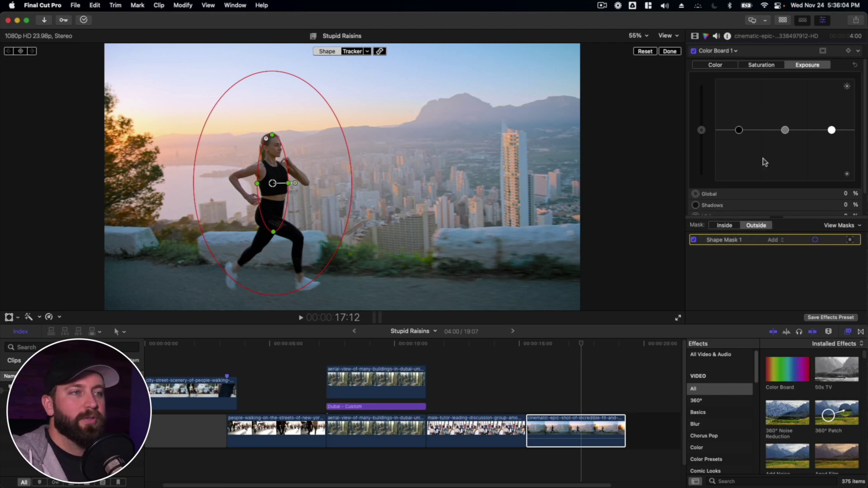
drag(738, 133, 785, 133)
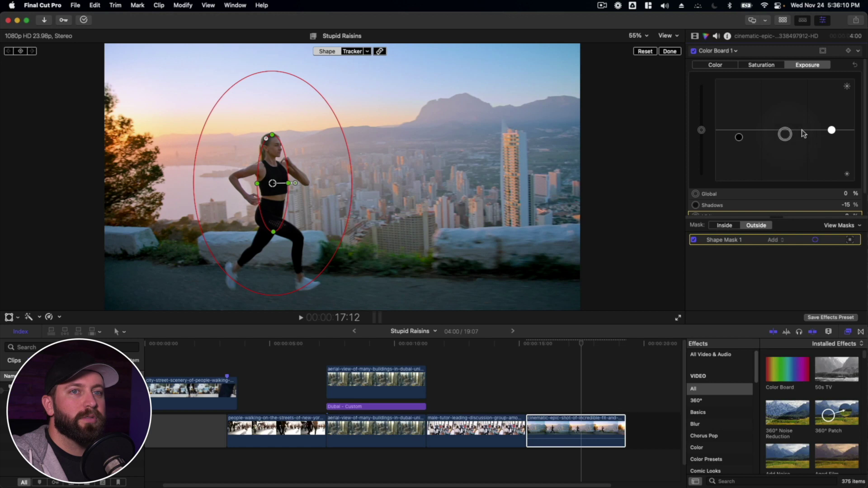
click(831, 130)
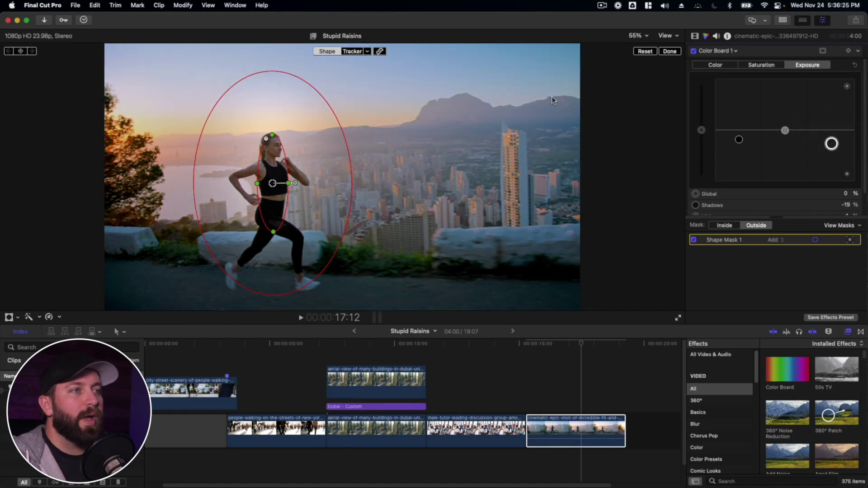
- Shift the oval mask down over the runner, tighten its feather, and review playback from 15:07
drag(276, 187, 278, 193)
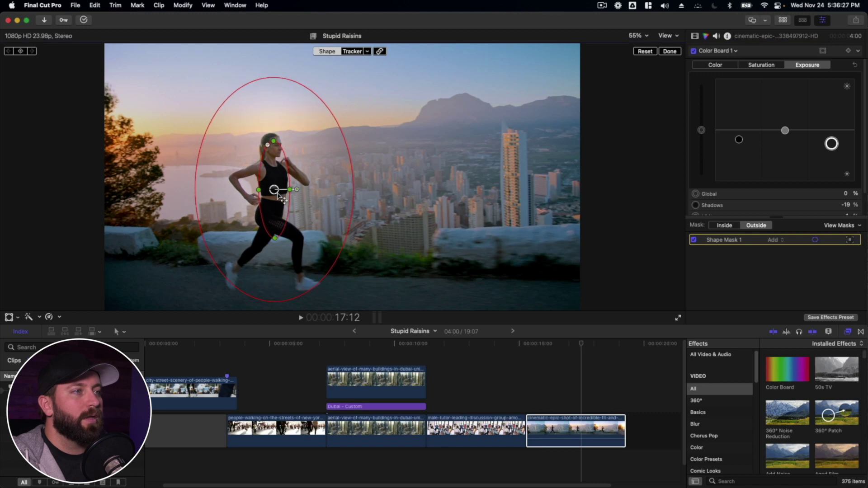
drag(342, 131, 345, 151)
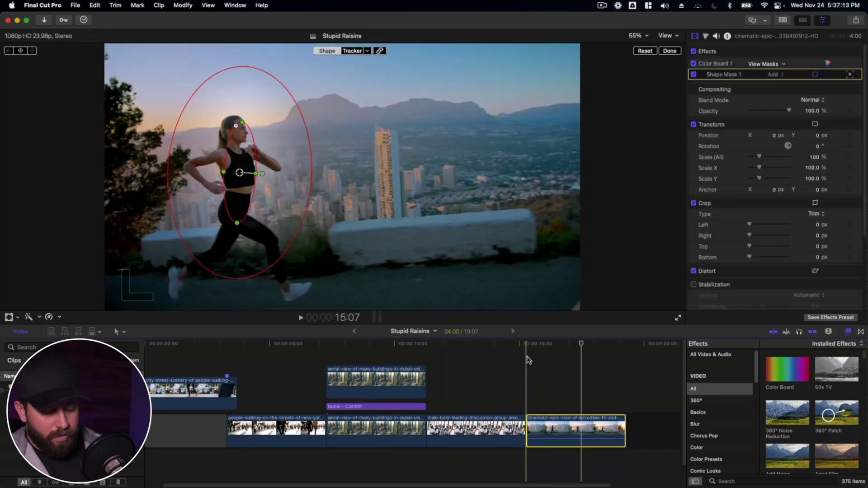
key(space)
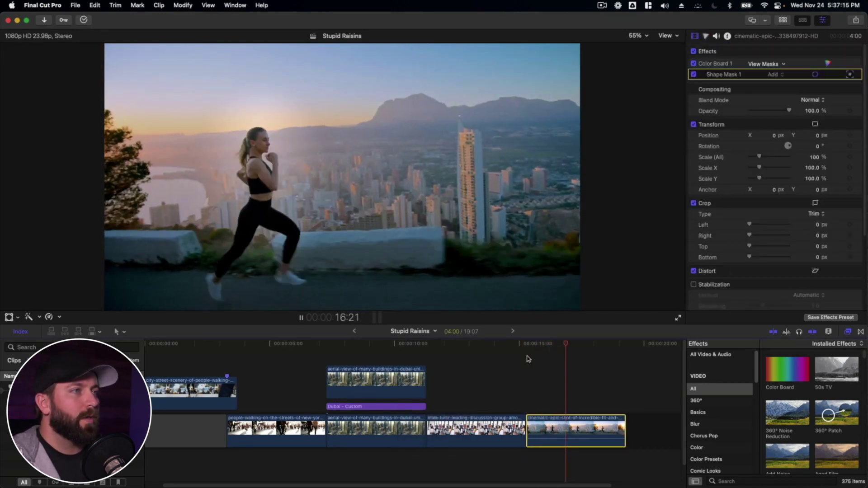
key(space)
click(525, 358)
key(space)
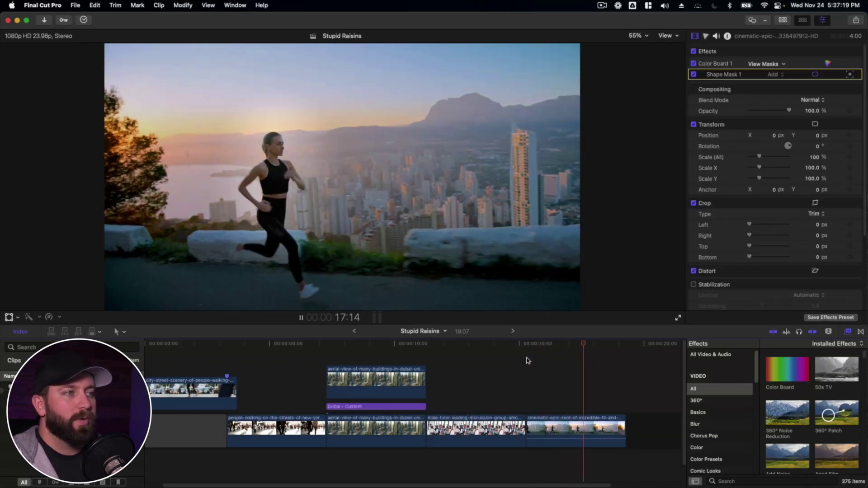
key(space)
- Add Sharpen to the runner clip with a Face Track shape mask stretched into an ellipse around her
click(695, 424)
drag(787, 360, 293, 181)
click(815, 85)
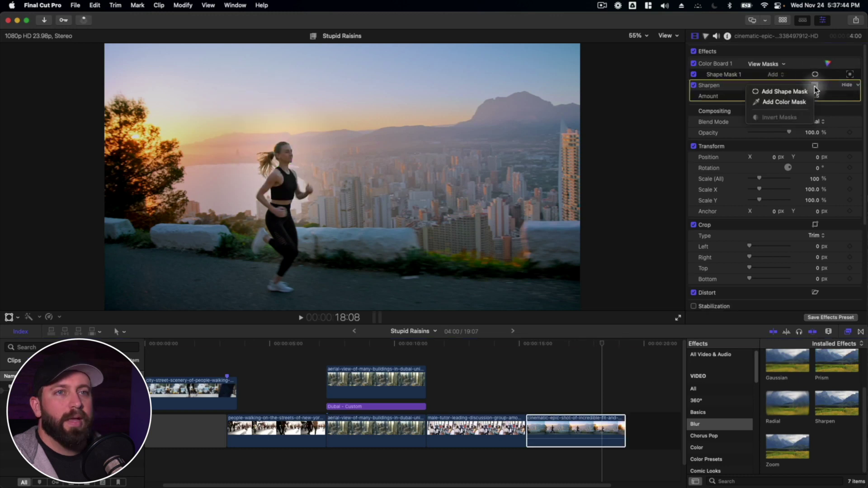
click(776, 92)
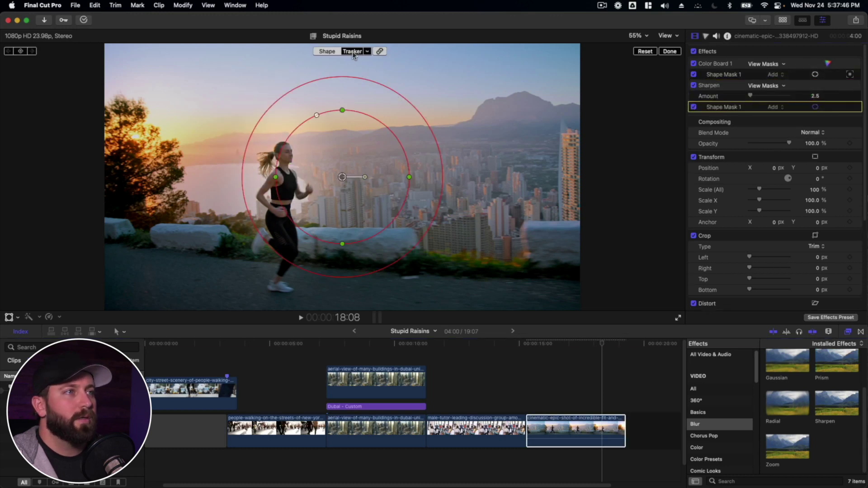
click(368, 51)
click(387, 85)
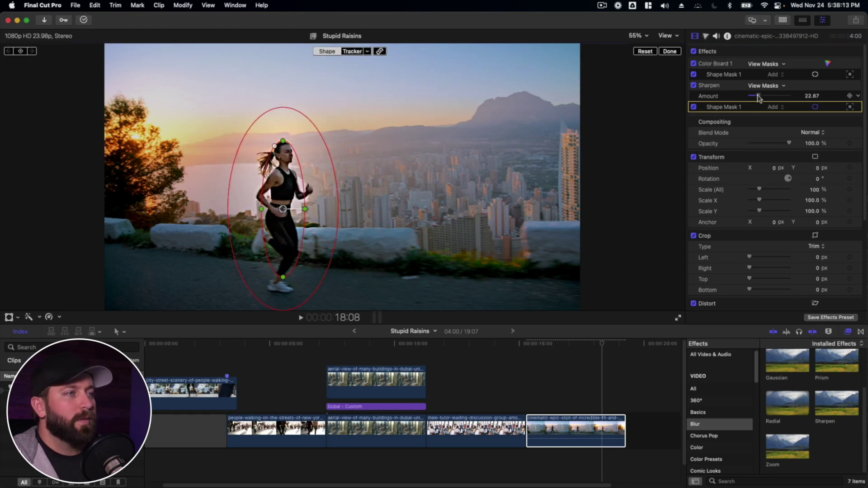
mouse_move(750, 96)
mouse_down()
mouse_move(764, 96)
mouse_move(753, 98)
mouse_up()
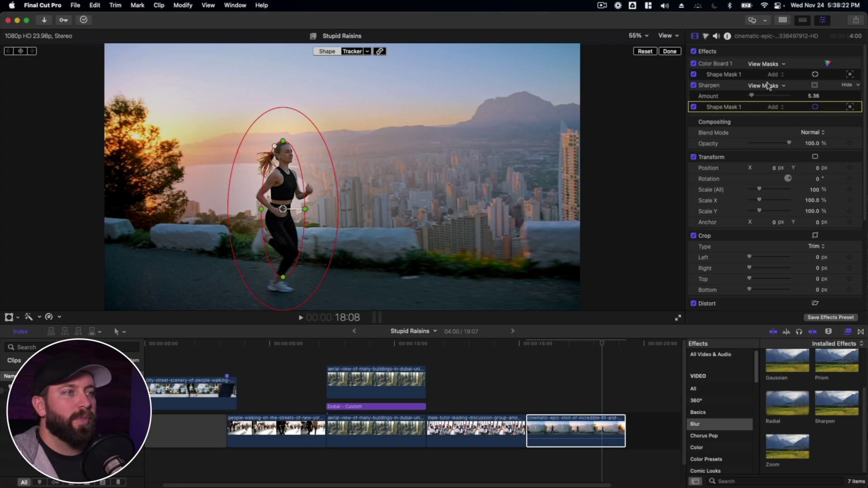
scroll(830, 397, up, 2)
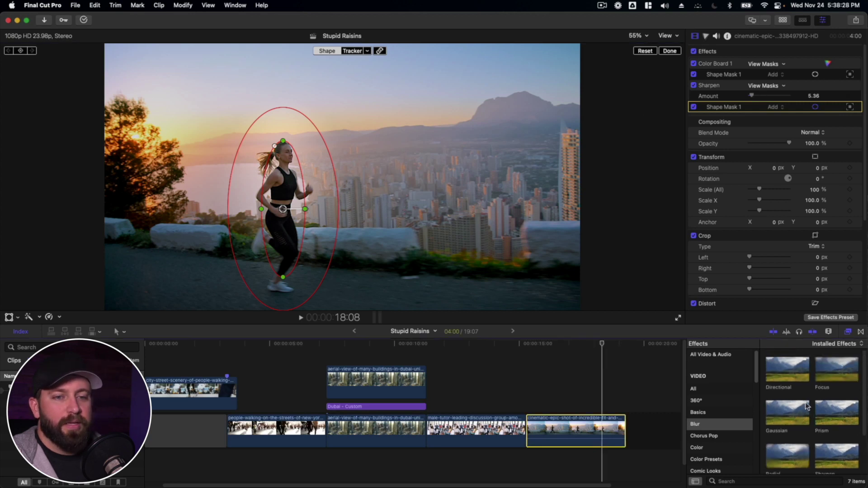
- Add a Gaussian blur with a runner-tracked shape mask reshaped to wrap around the runner
drag(788, 425, 587, 427)
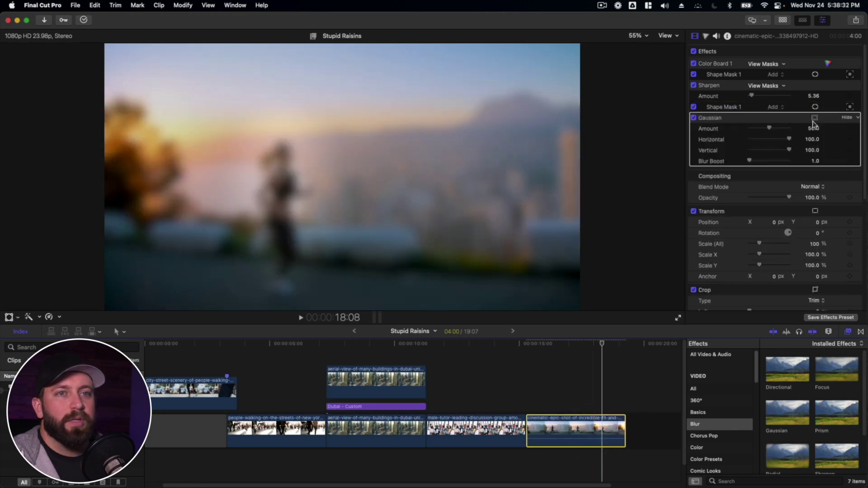
click(817, 117)
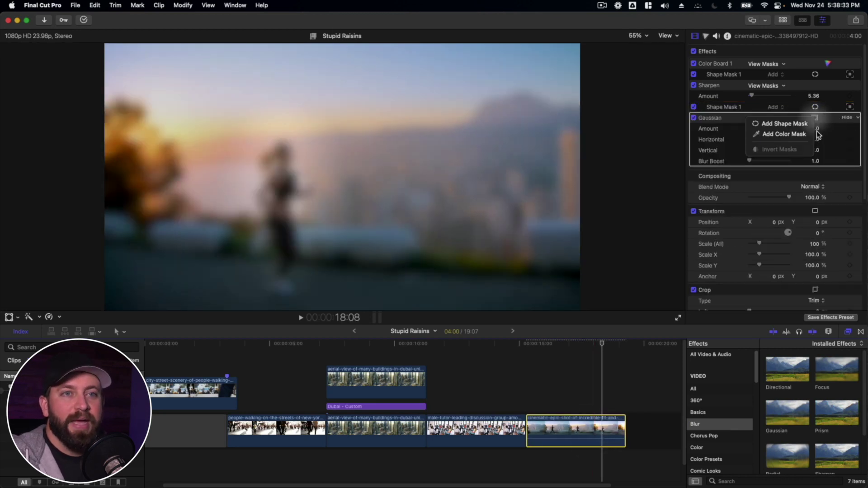
click(793, 126)
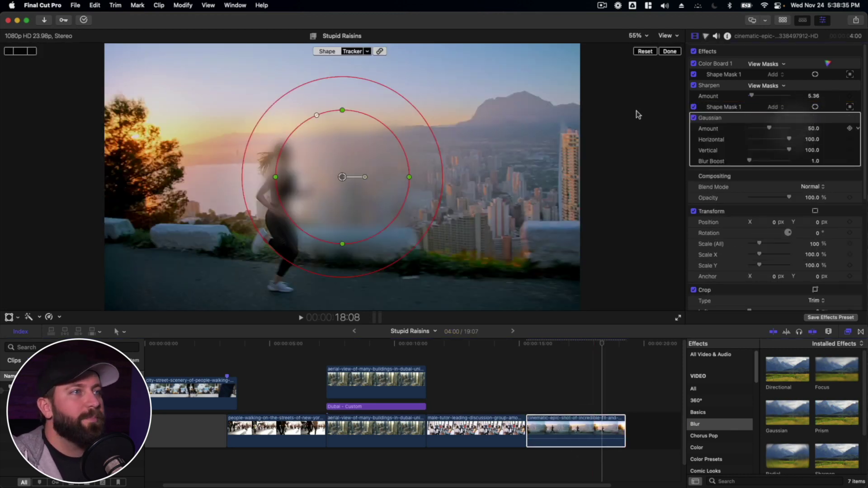
click(367, 51)
click(387, 85)
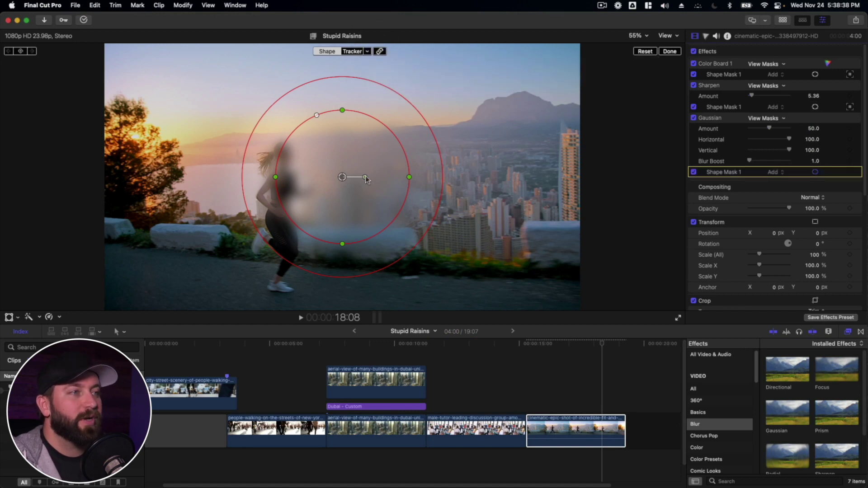
drag(352, 193, 285, 199)
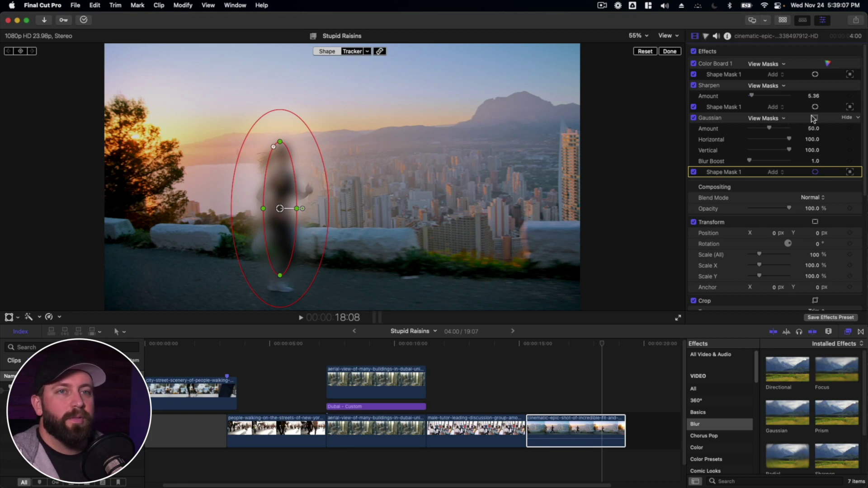
- Invert the blur mask, lower the blur Amount to about 1.08, and play back the clip
click(815, 117)
click(796, 146)
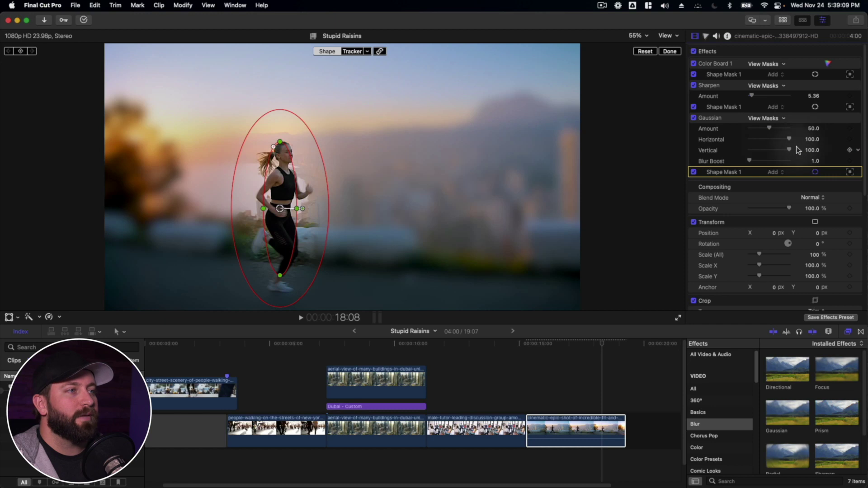
drag(770, 131, 753, 134)
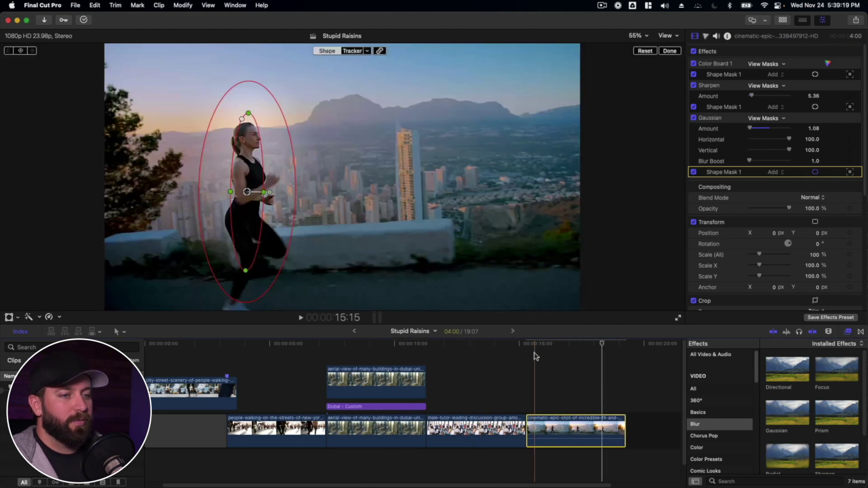
key(space)
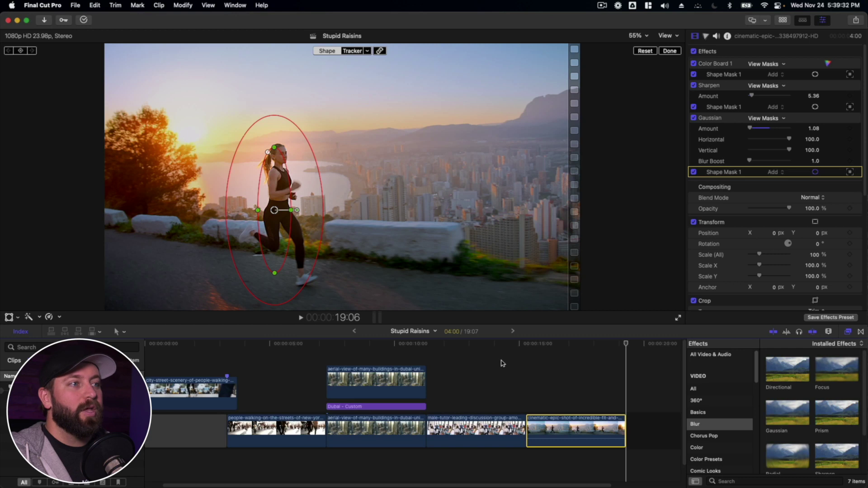
- Finish mask editing and toggle the clip's effects off and on twice, leaving them enabled
click(668, 51)
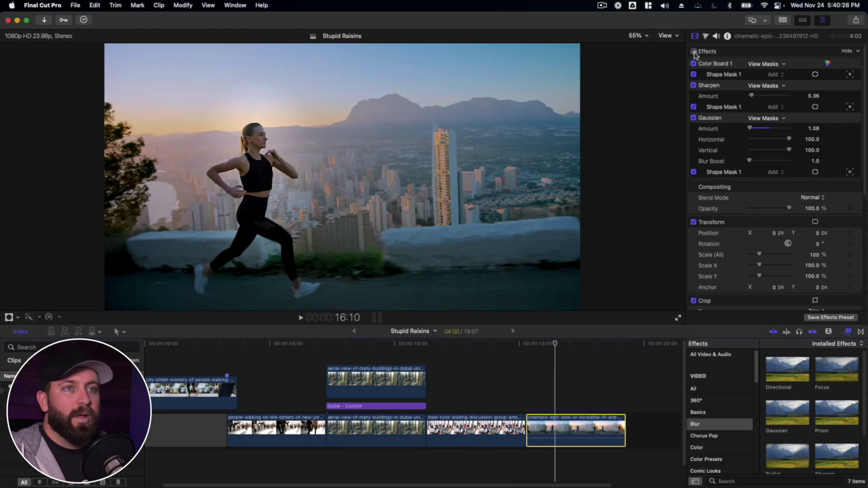
click(694, 52)
click(694, 51)
click(694, 51)
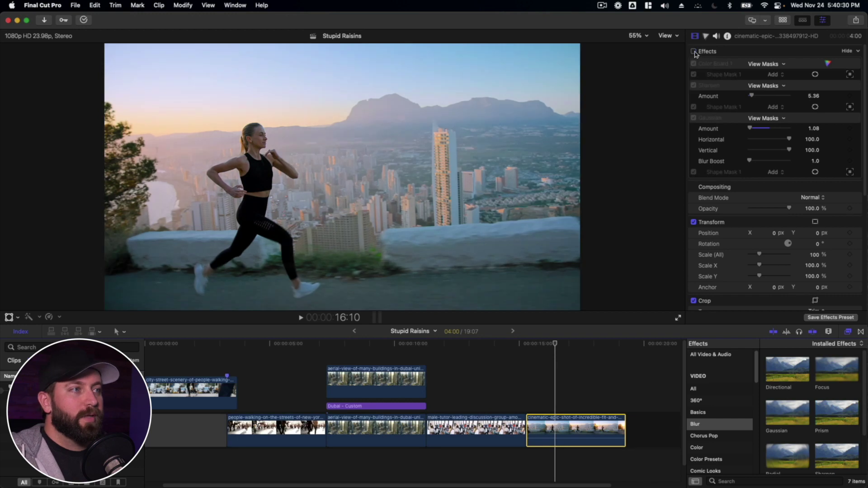
click(694, 51)
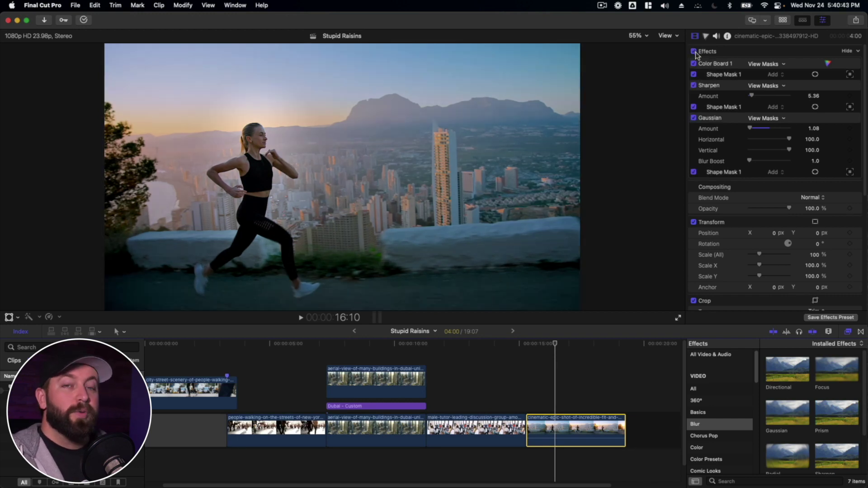